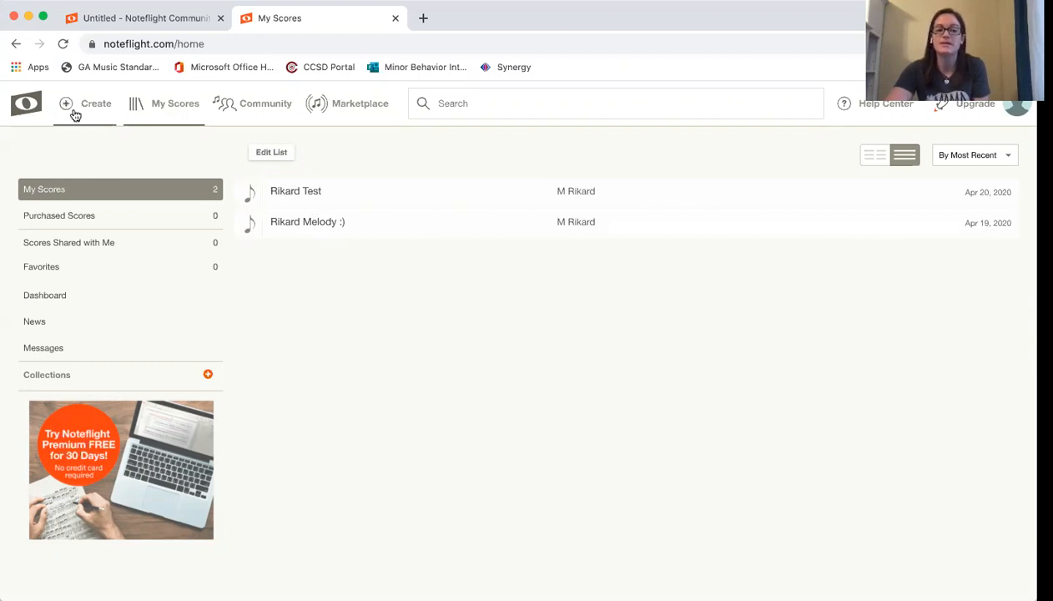
Step: Create a new score starting from a blank score sheet
click(88, 119)
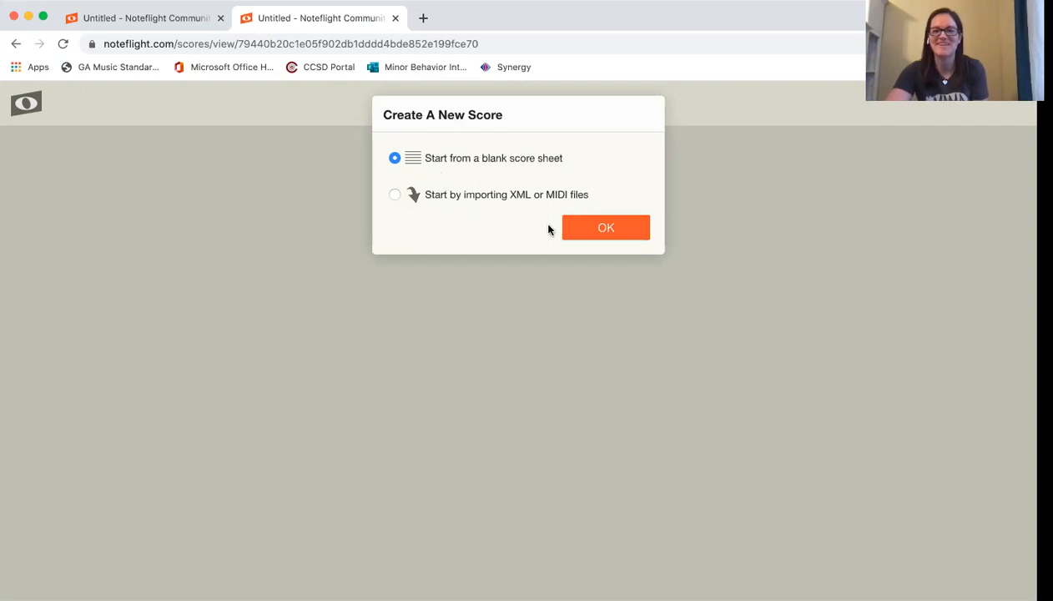
click(606, 230)
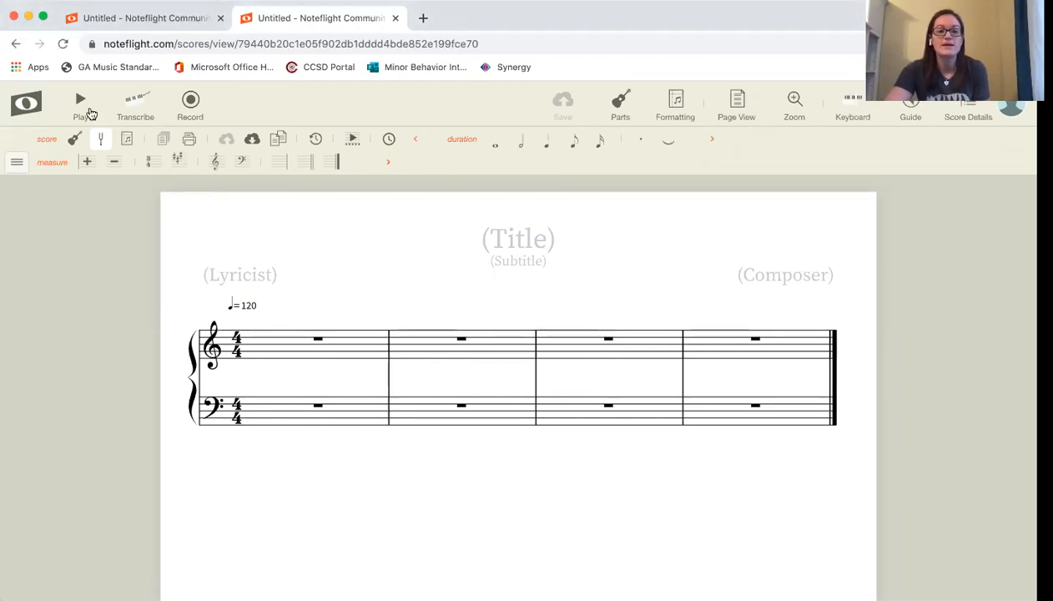
Step: Examine the site navigation menu, the instrument choices for adding a part, and the full score's general formatting options
click(35, 104)
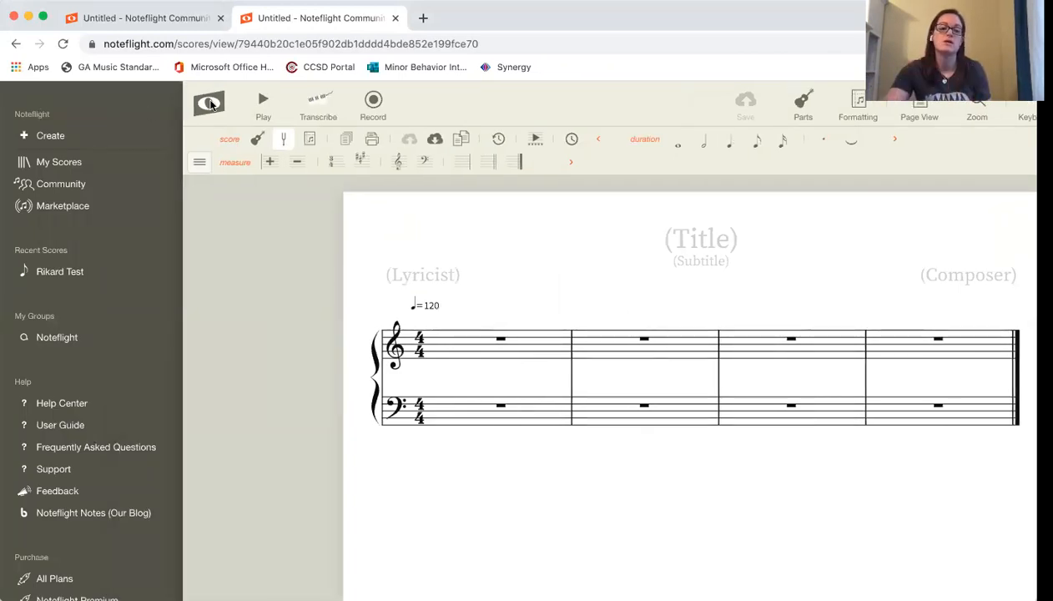
click(211, 104)
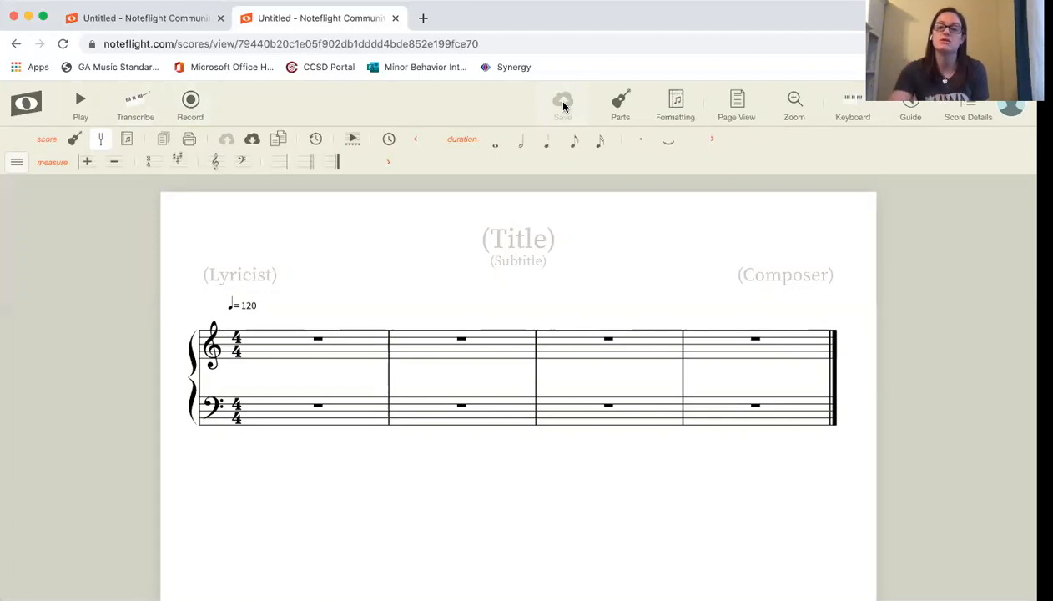
click(621, 104)
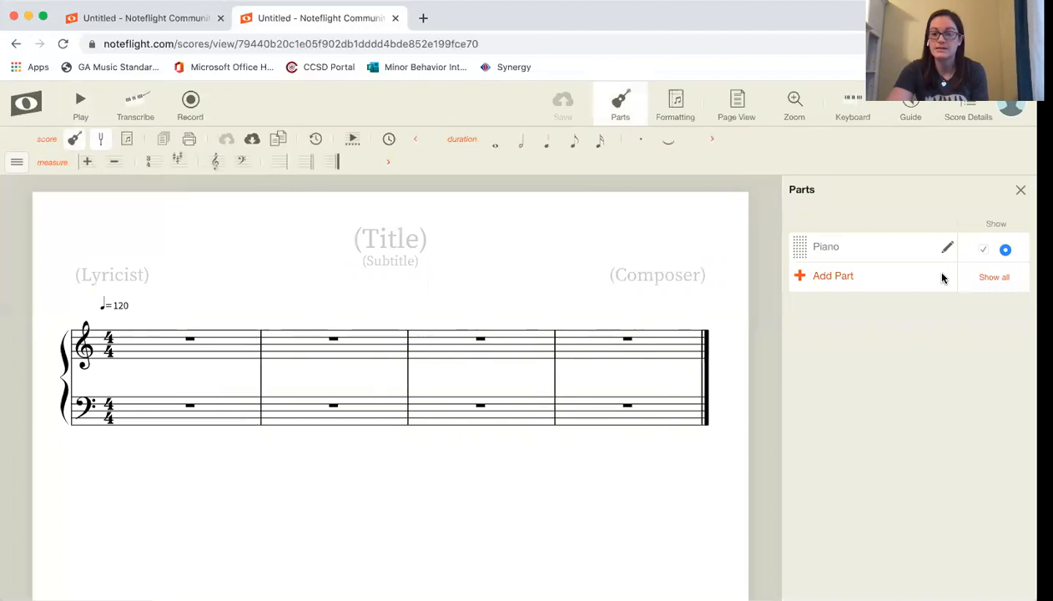
click(828, 276)
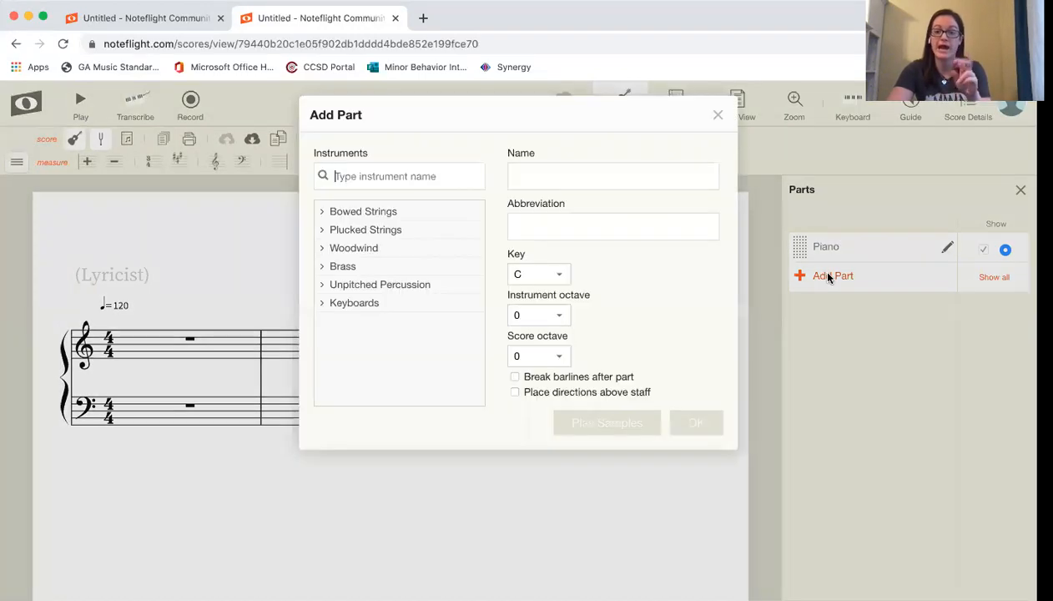
click(347, 215)
click(344, 213)
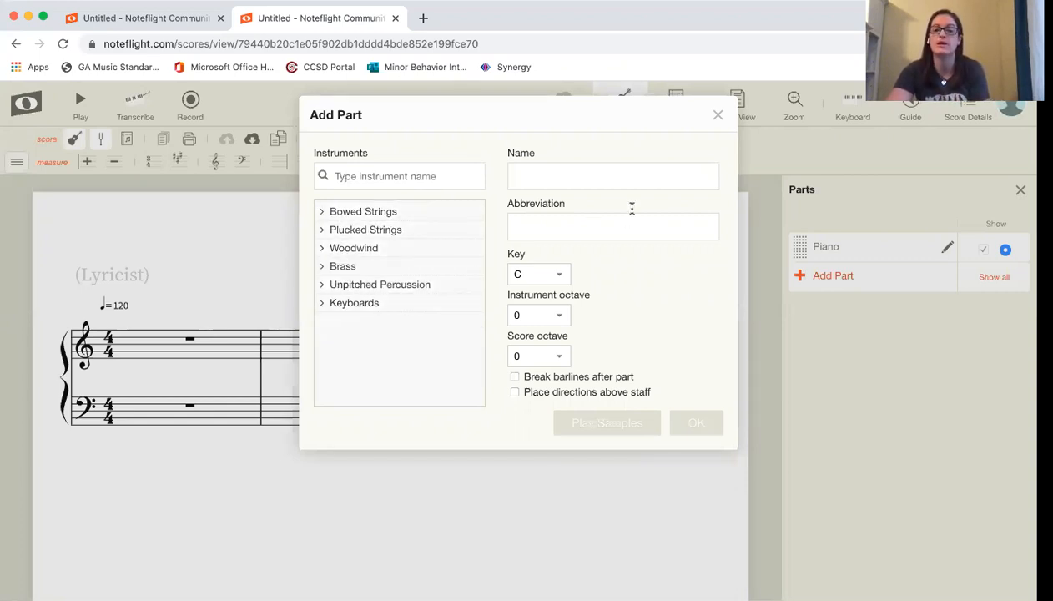
click(718, 115)
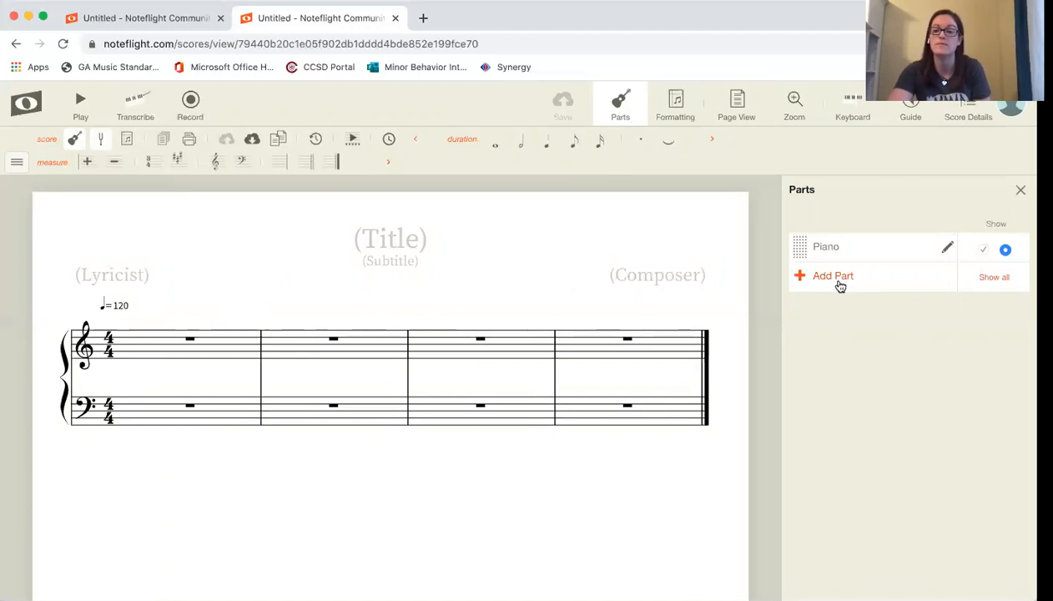
click(625, 111)
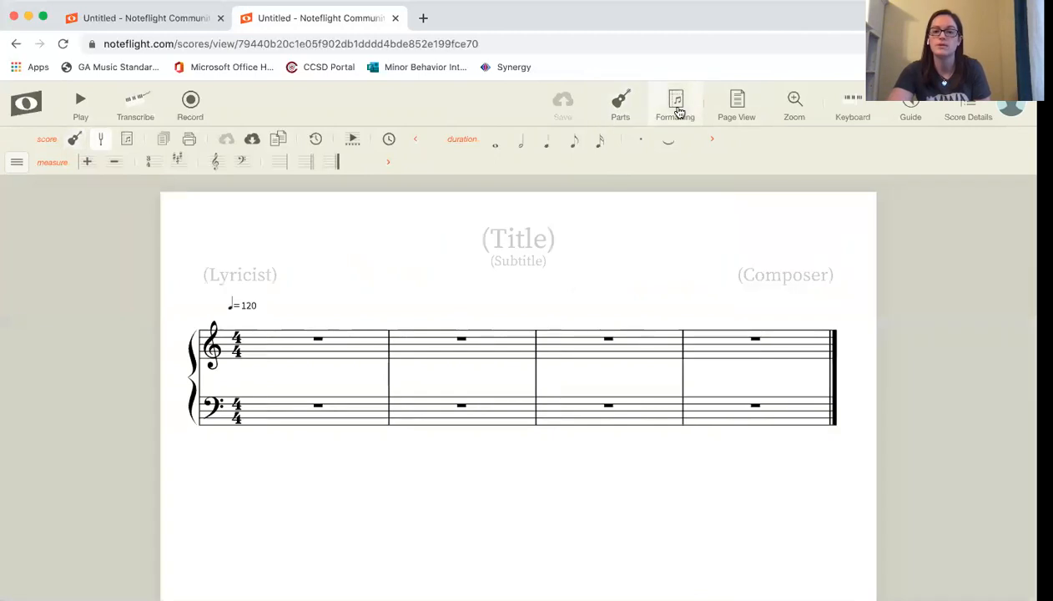
click(676, 109)
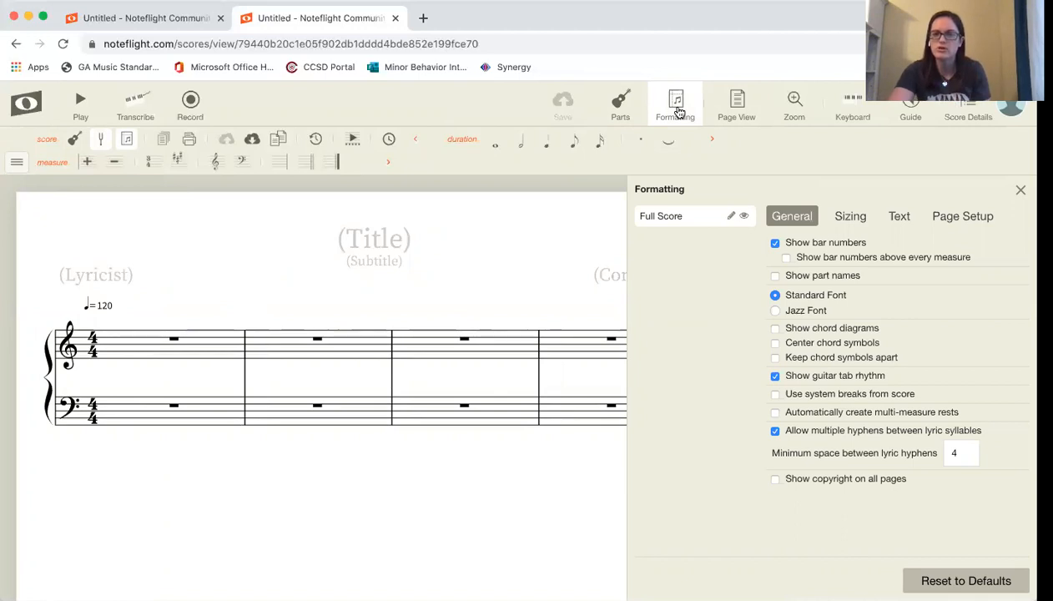
click(676, 108)
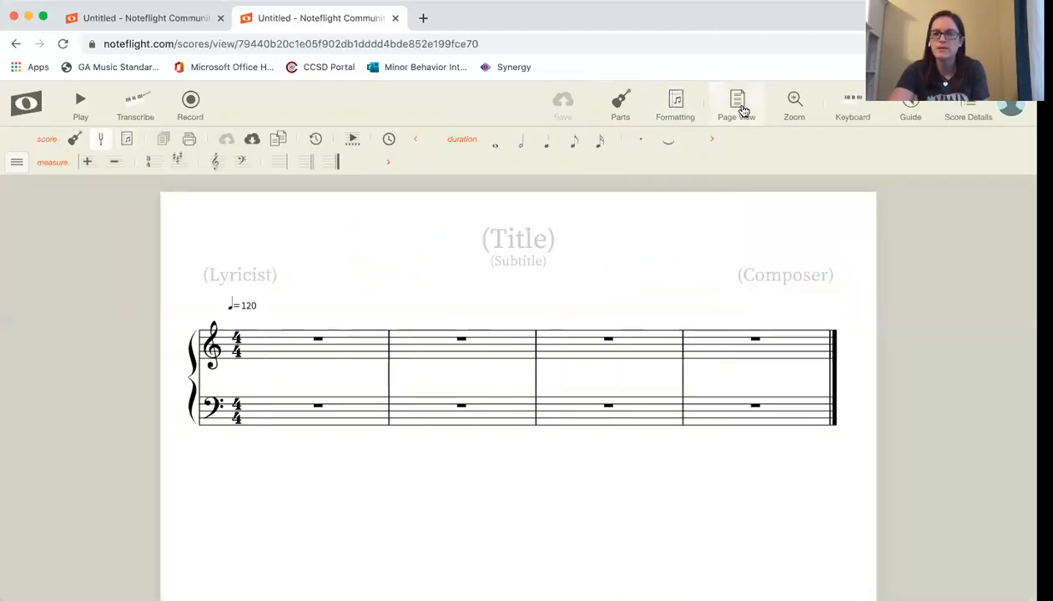
Step: Set the score's zoom level to 155%
click(796, 101)
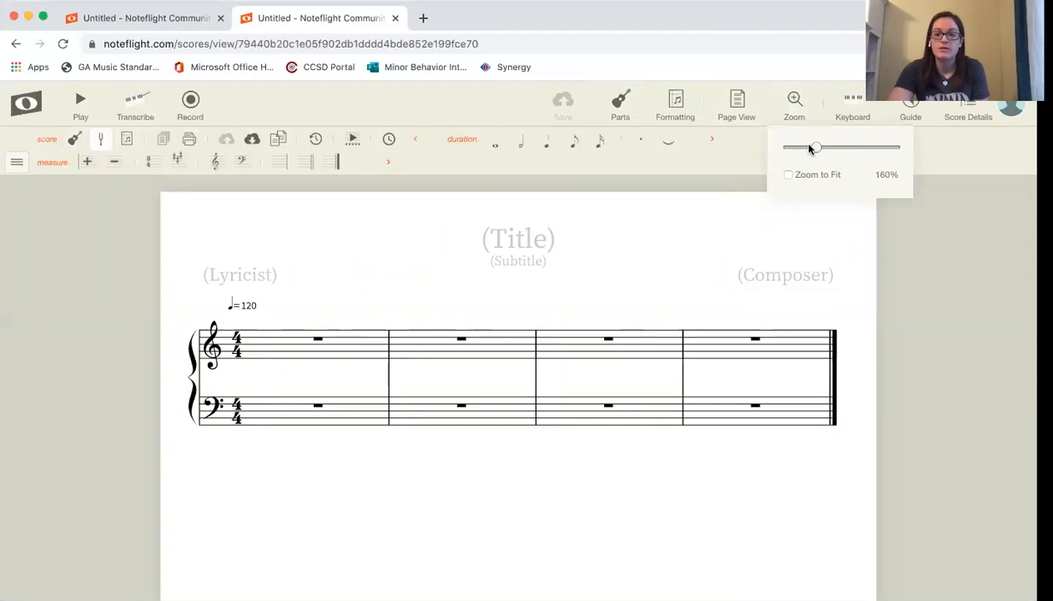
click(786, 175)
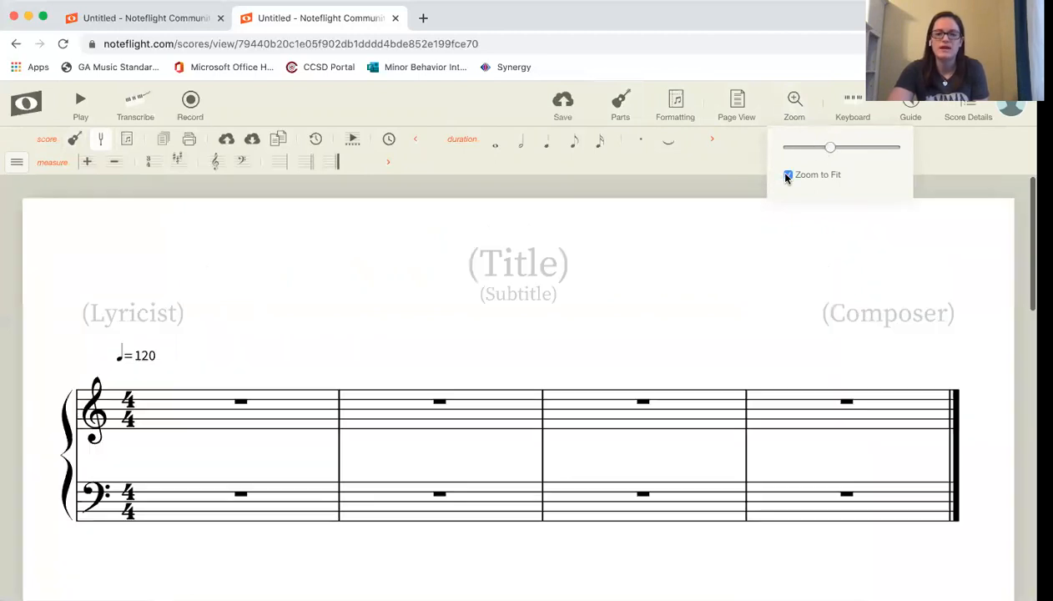
mouse_move(829, 148)
mouse_down()
mouse_move(872, 150)
mouse_move(815, 159)
mouse_up()
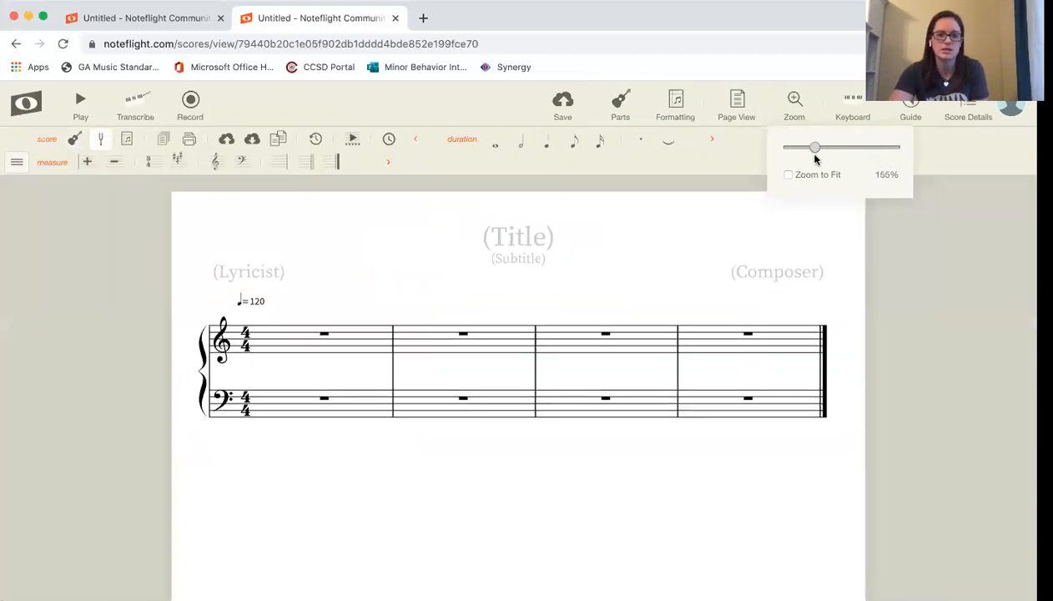
click(799, 110)
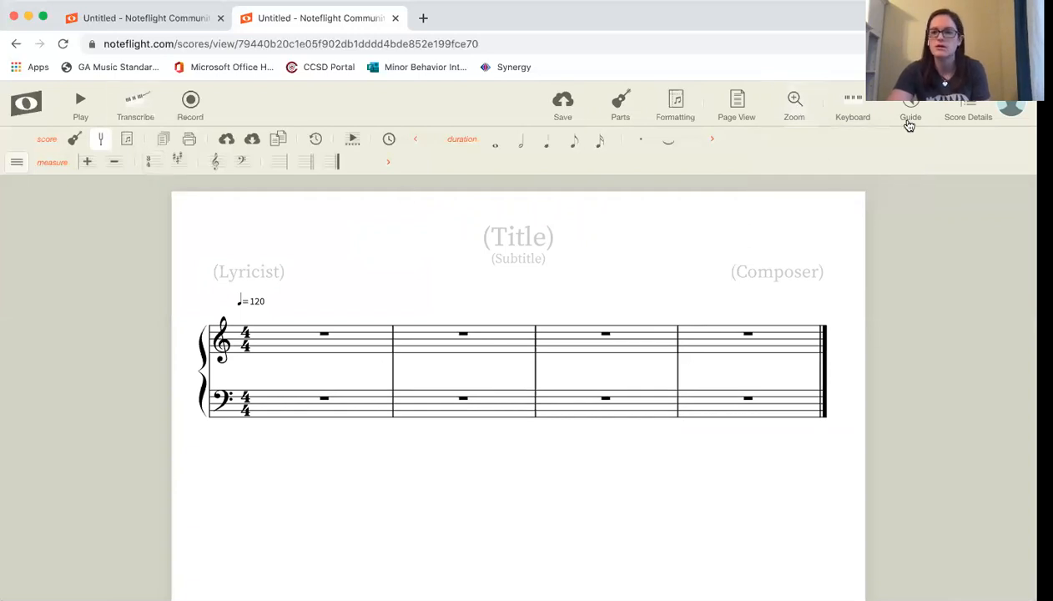
Step: Examine the score details, including genre, difficulty, format and cover art
click(960, 112)
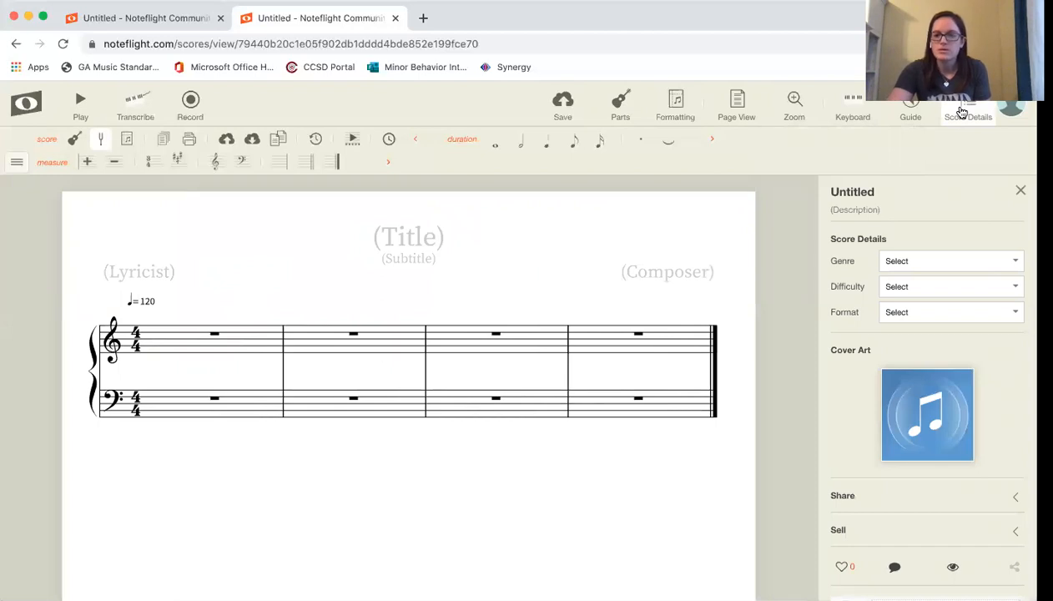
click(960, 111)
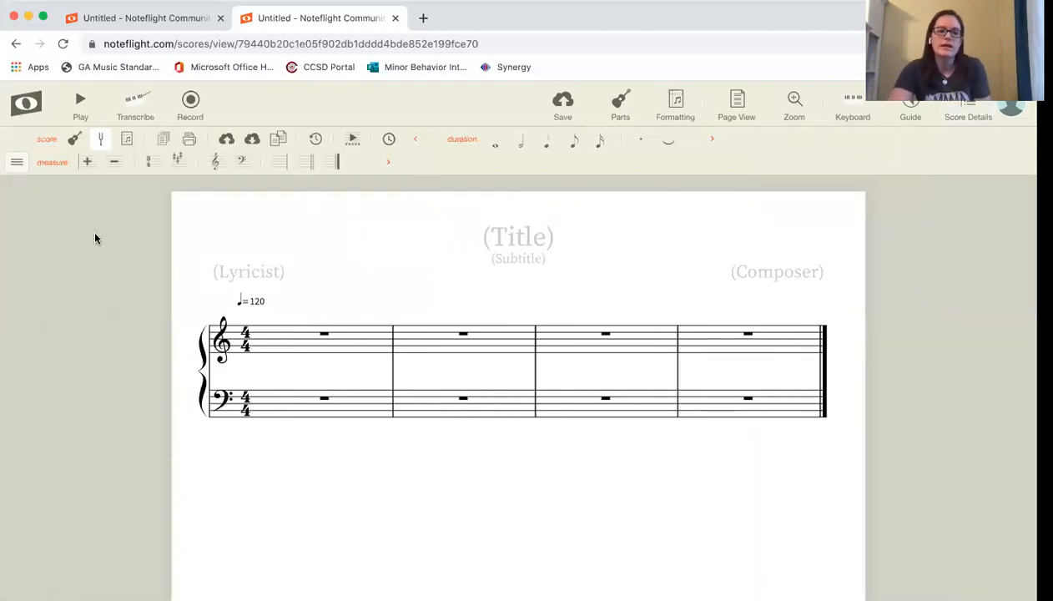
Step: Open the list of tool palettes, hide the score palette and show it again
click(17, 162)
click(19, 162)
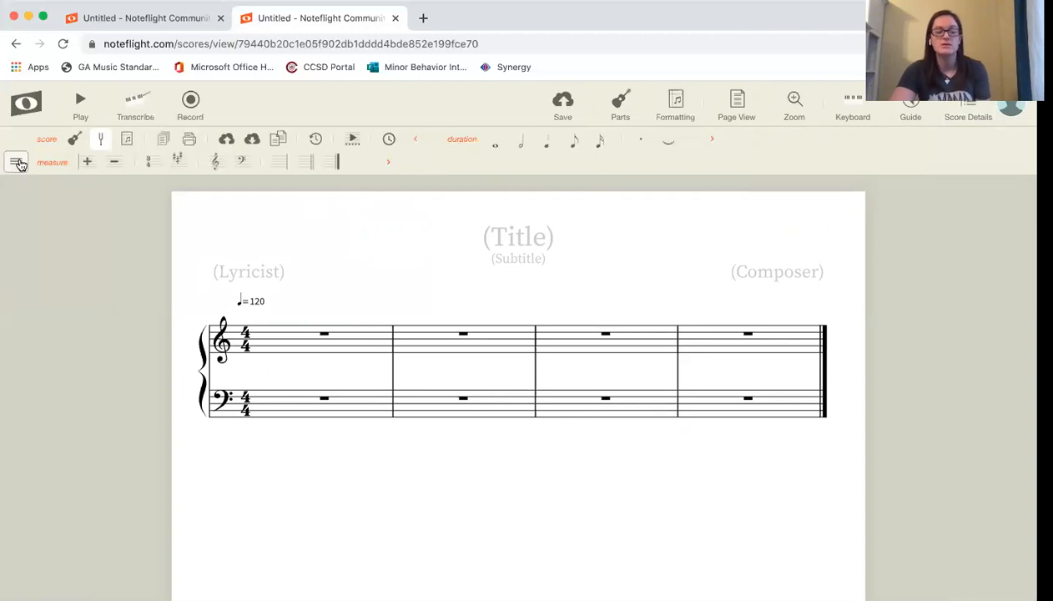
click(18, 163)
mouse_move(31, 193)
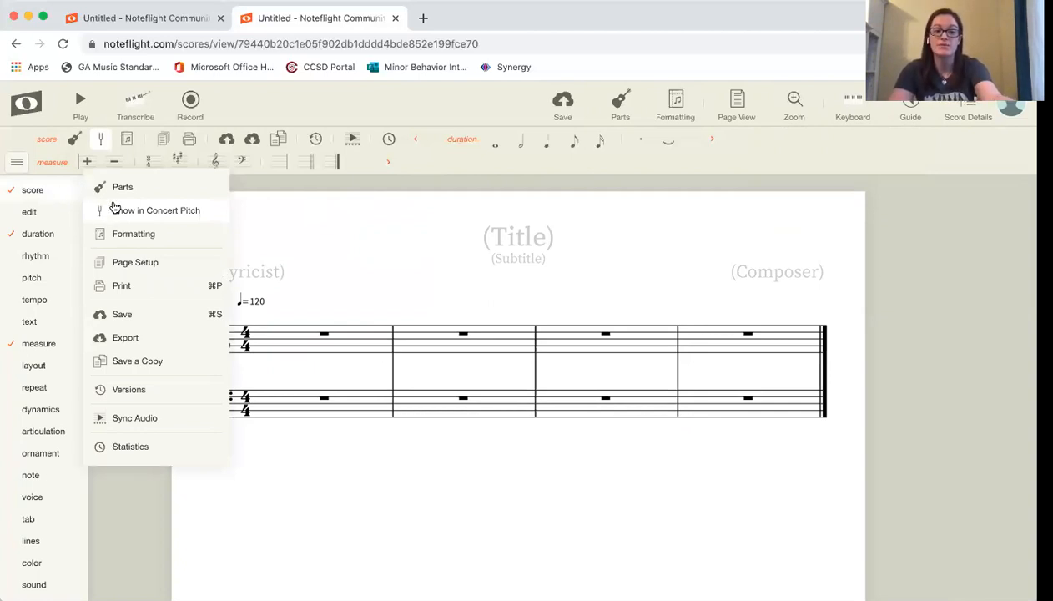
click(33, 195)
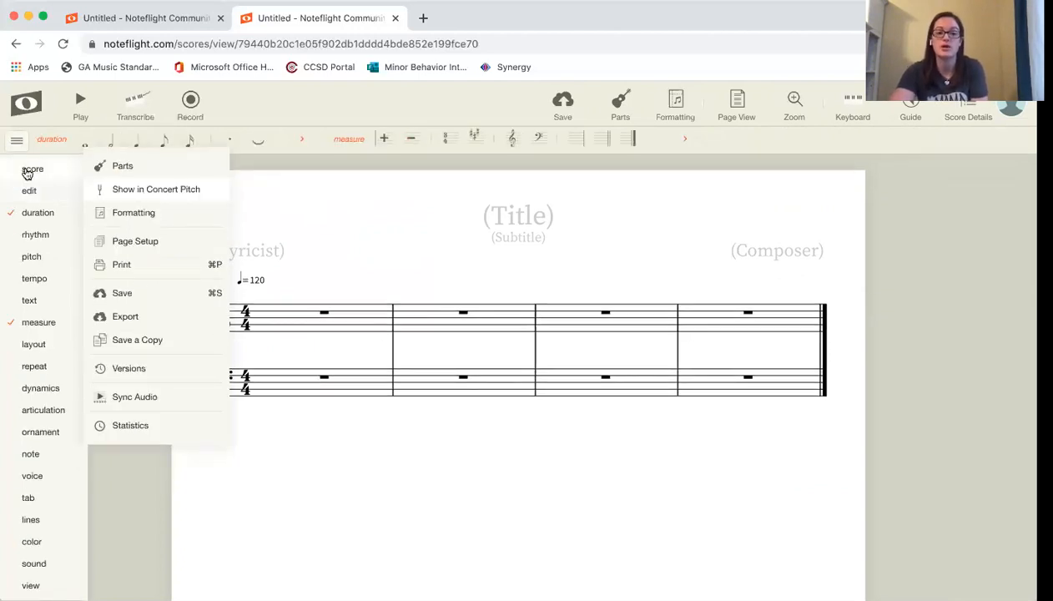
click(28, 170)
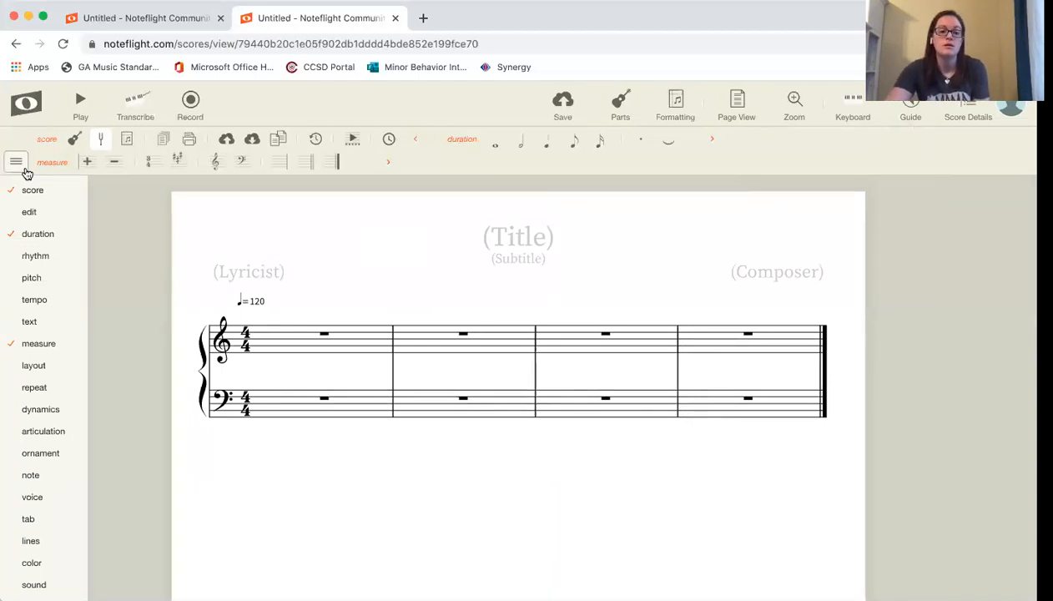
Step: Set the score's tempo to a quarter note equals 80
mouse_move(30, 215)
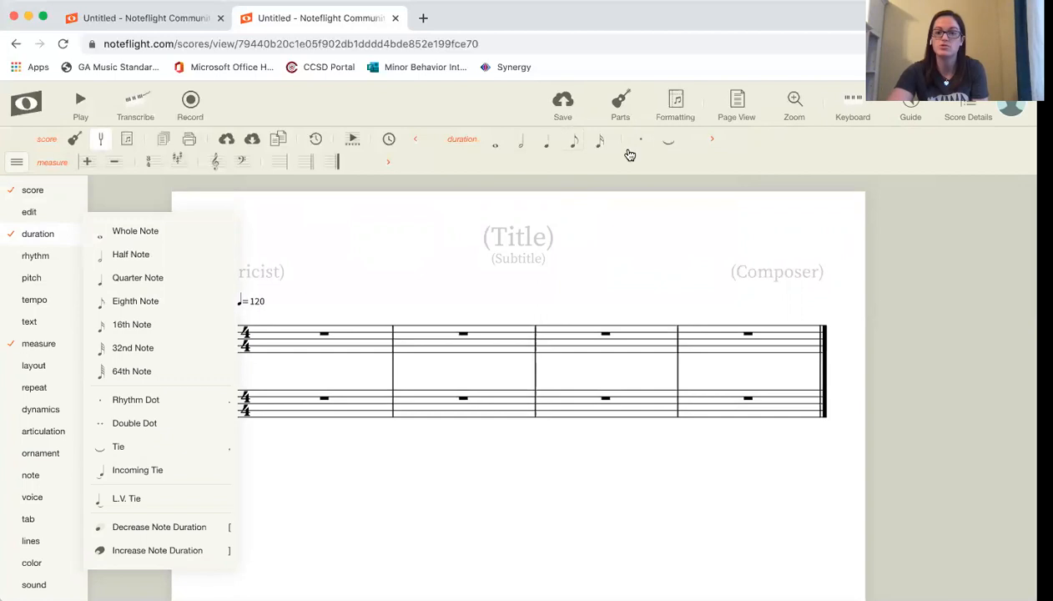
mouse_move(35, 265)
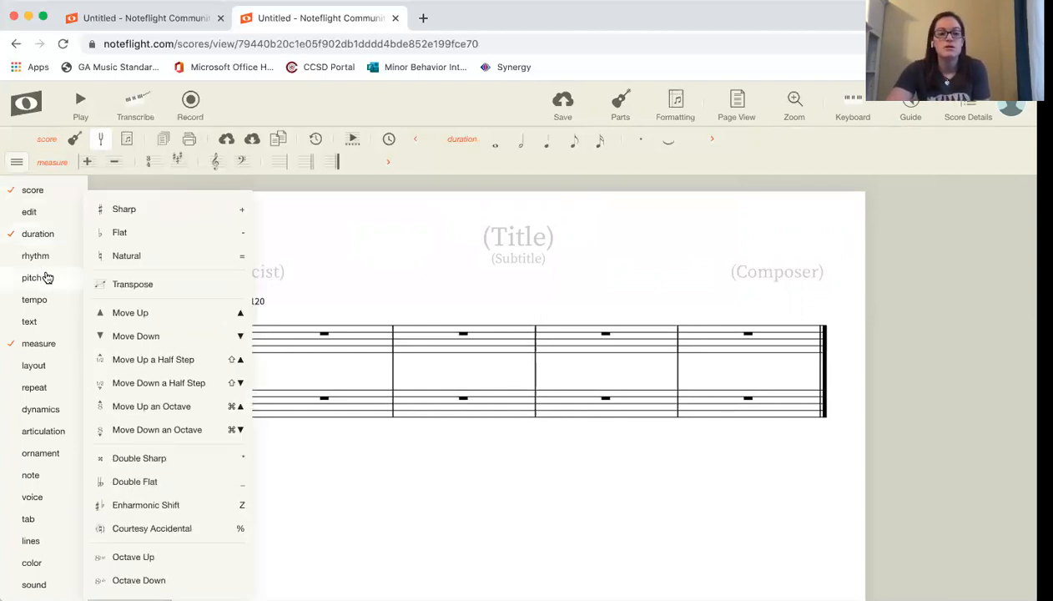
mouse_move(49, 302)
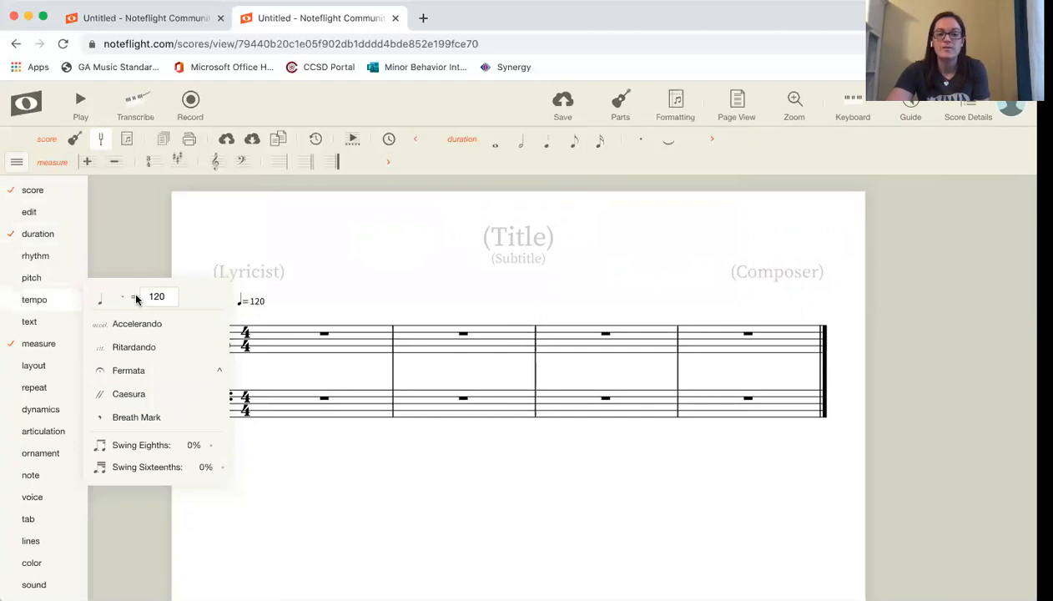
double_click(162, 297)
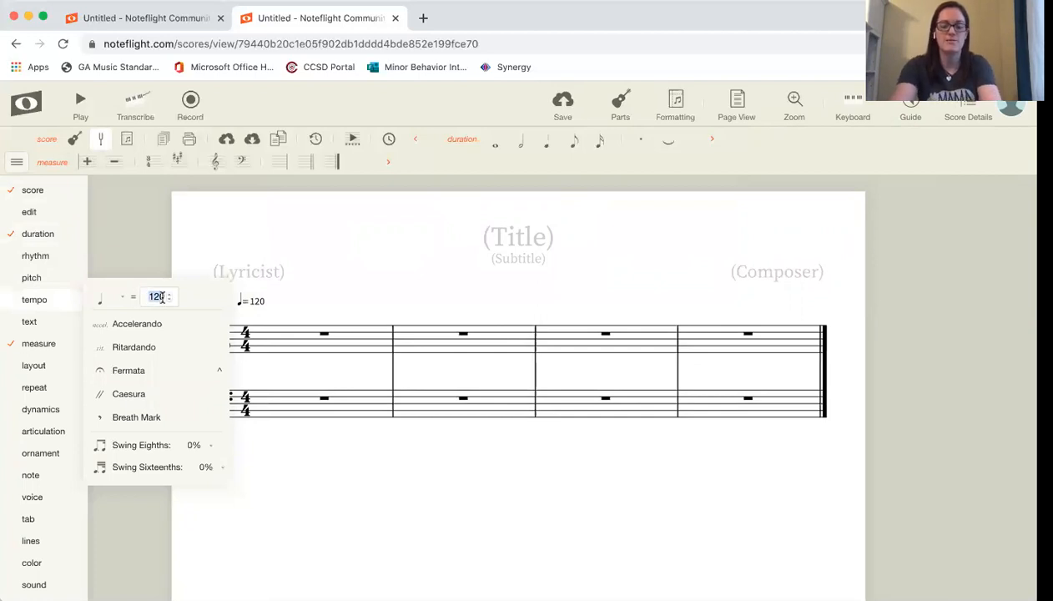
text(80)
key(Return)
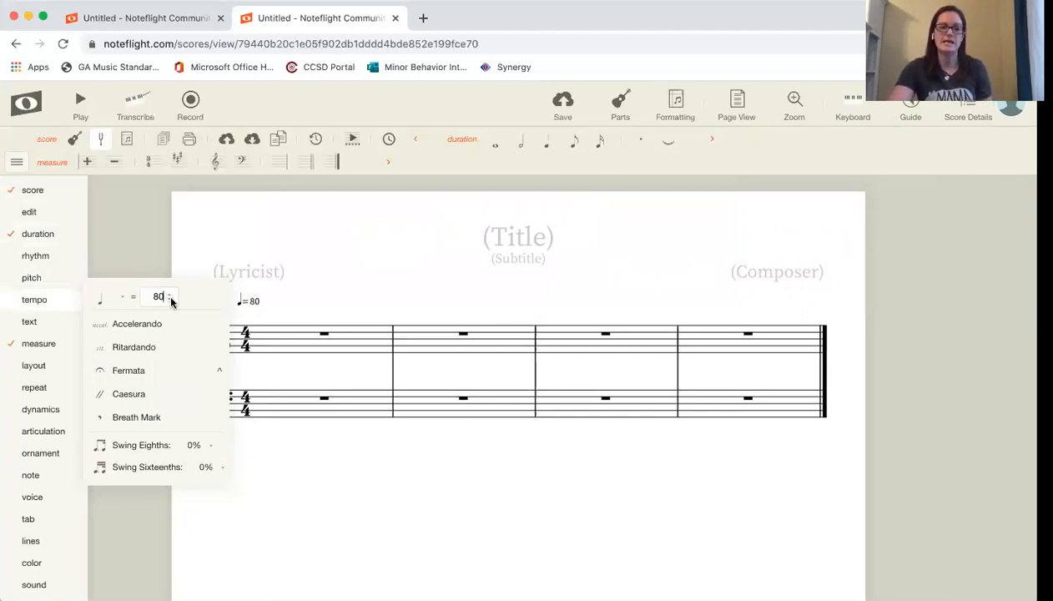
click(34, 302)
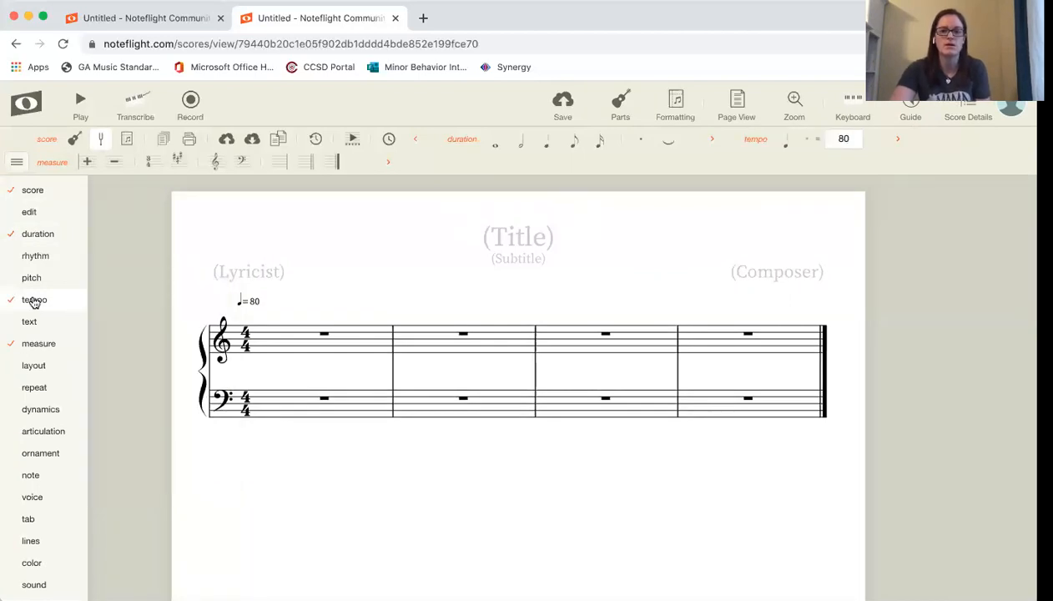
click(34, 302)
Step: Hide the tempo palette and examine the text, measure, repeat, dynamics, articulation and ornament palettes
click(37, 324)
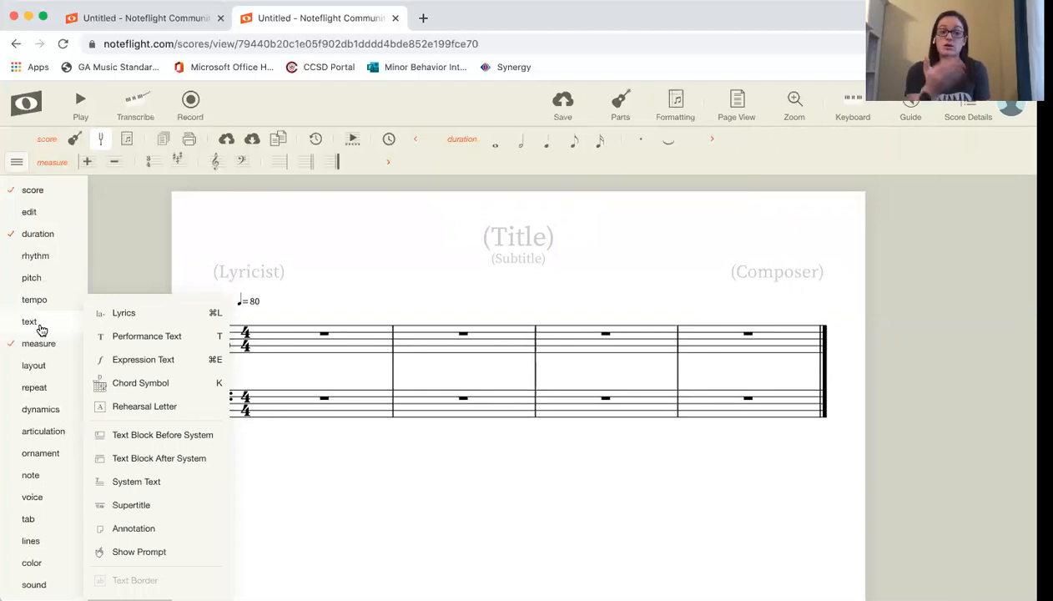
click(49, 349)
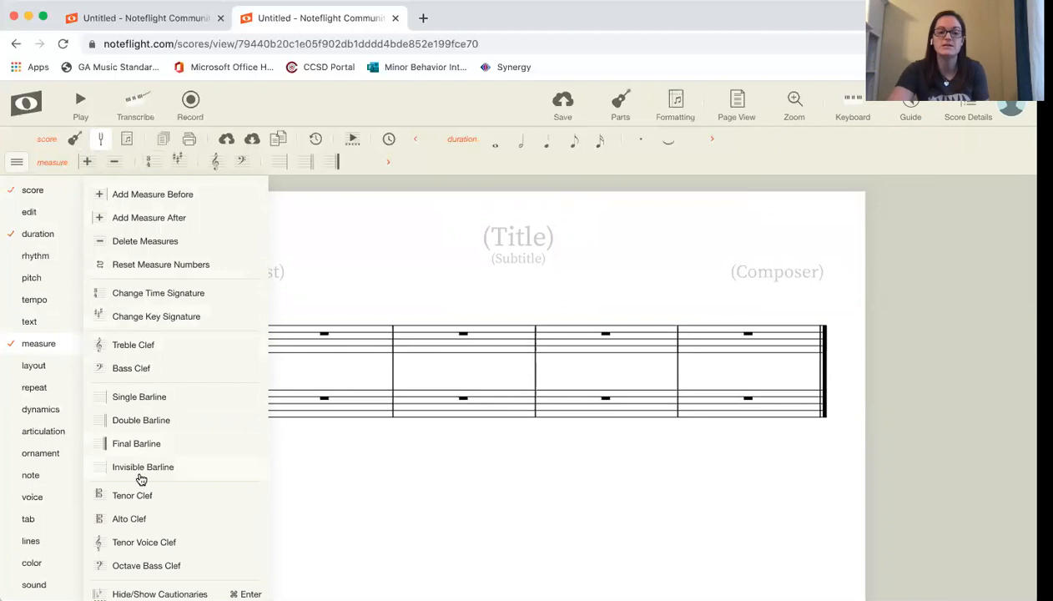
mouse_move(31, 372)
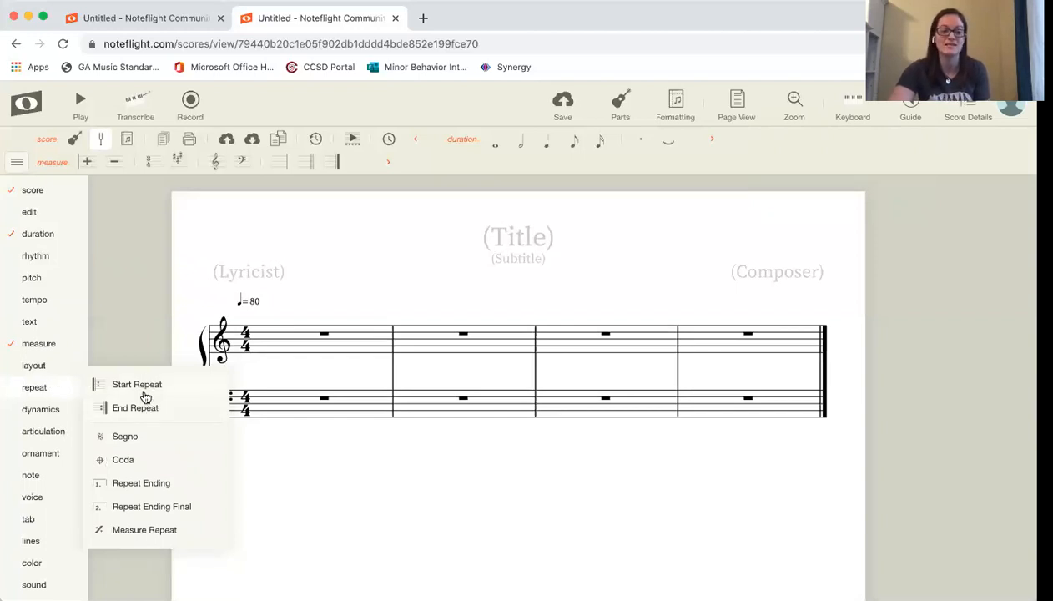
mouse_move(60, 415)
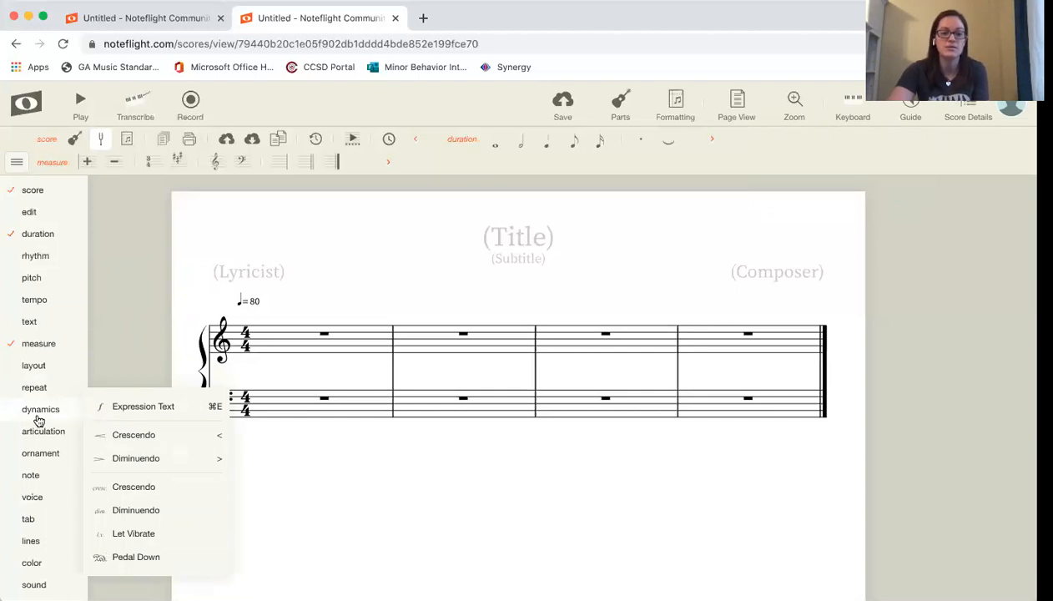
mouse_move(60, 435)
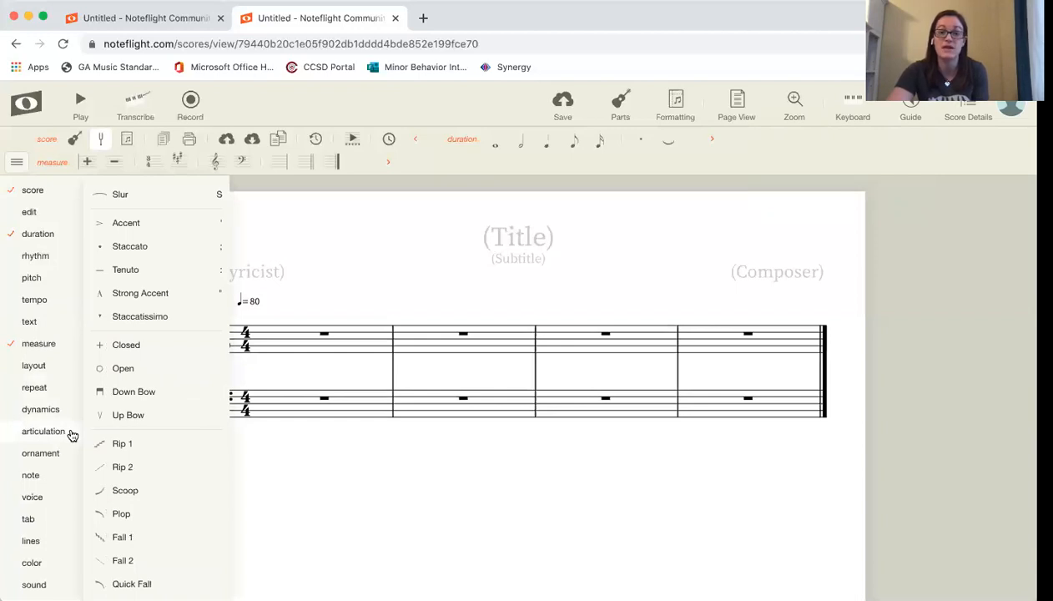
mouse_move(71, 454)
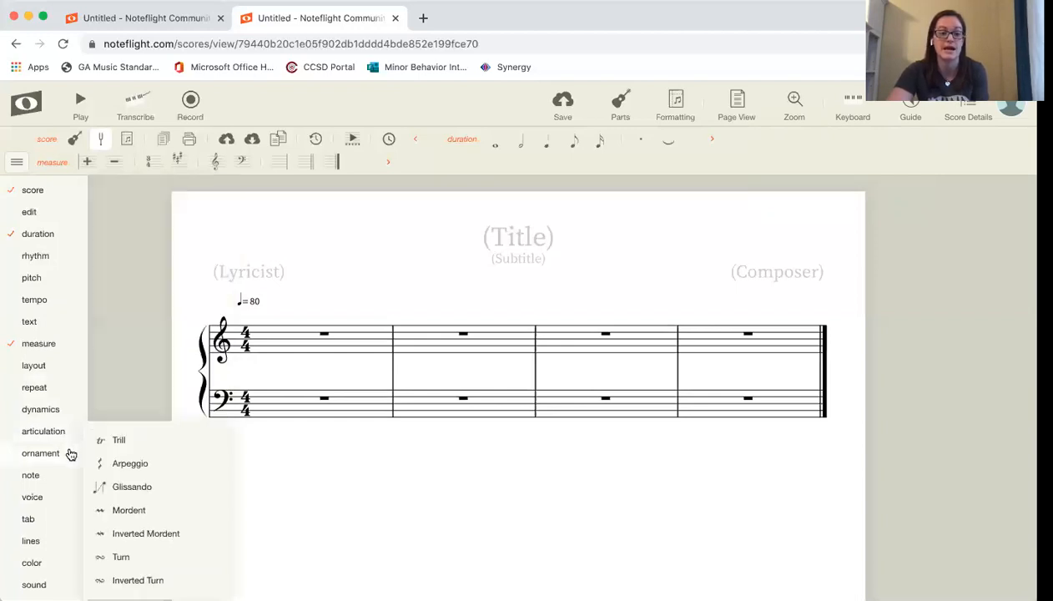
Step: Examine the note, voice, lines, color and view palettes and the measure options, returning to the start of the palette list
scroll(71, 454, down, 1)
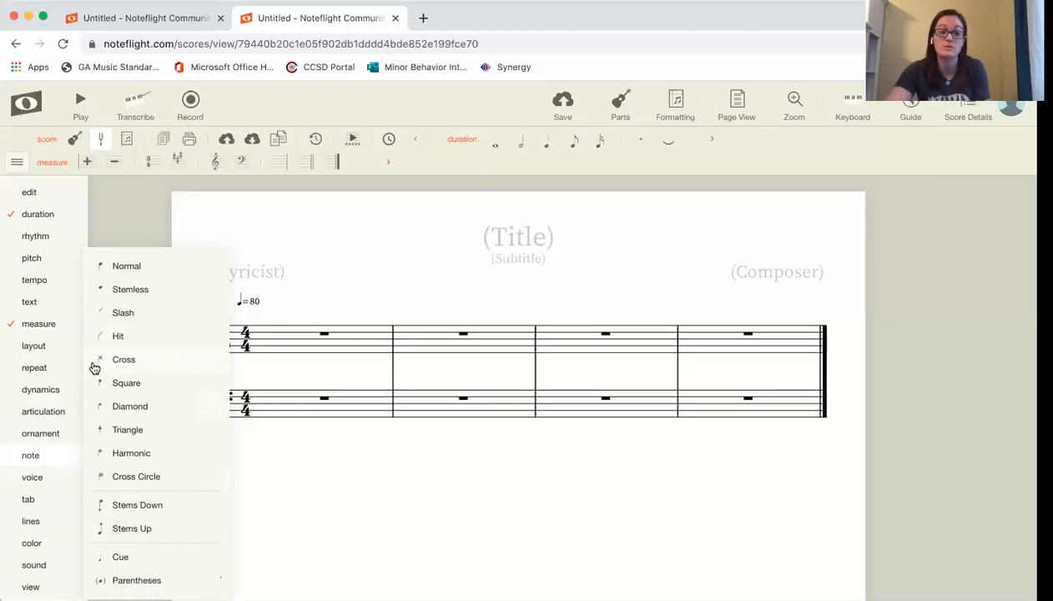
mouse_move(48, 488)
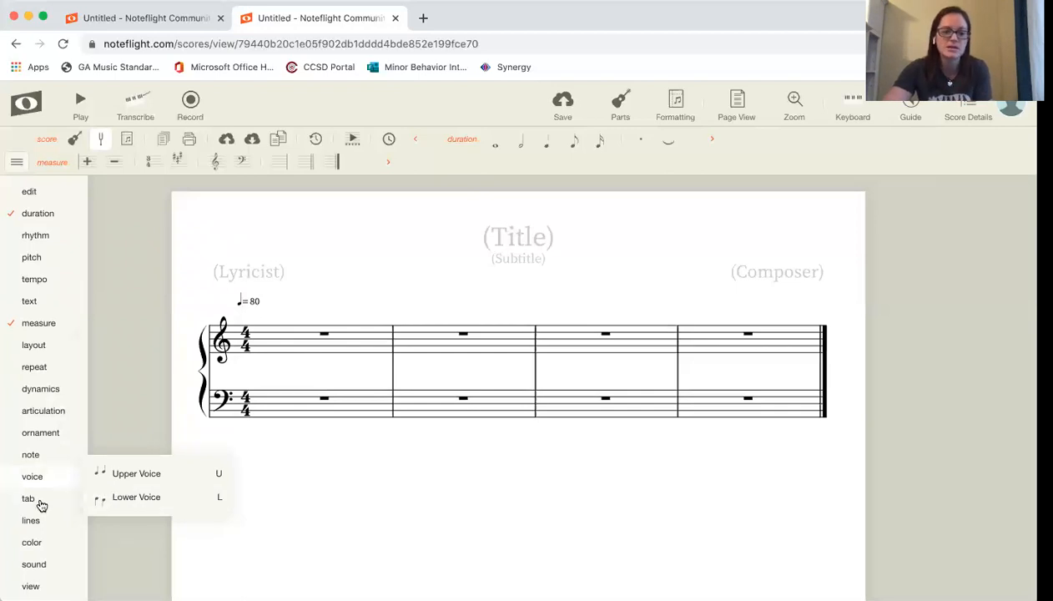
mouse_move(40, 507)
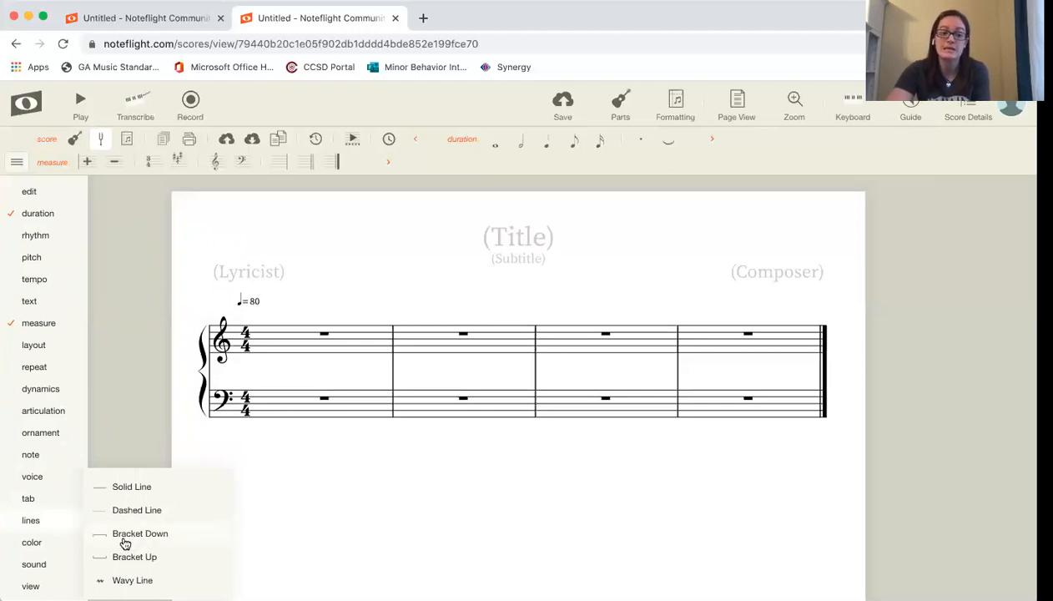
mouse_move(52, 549)
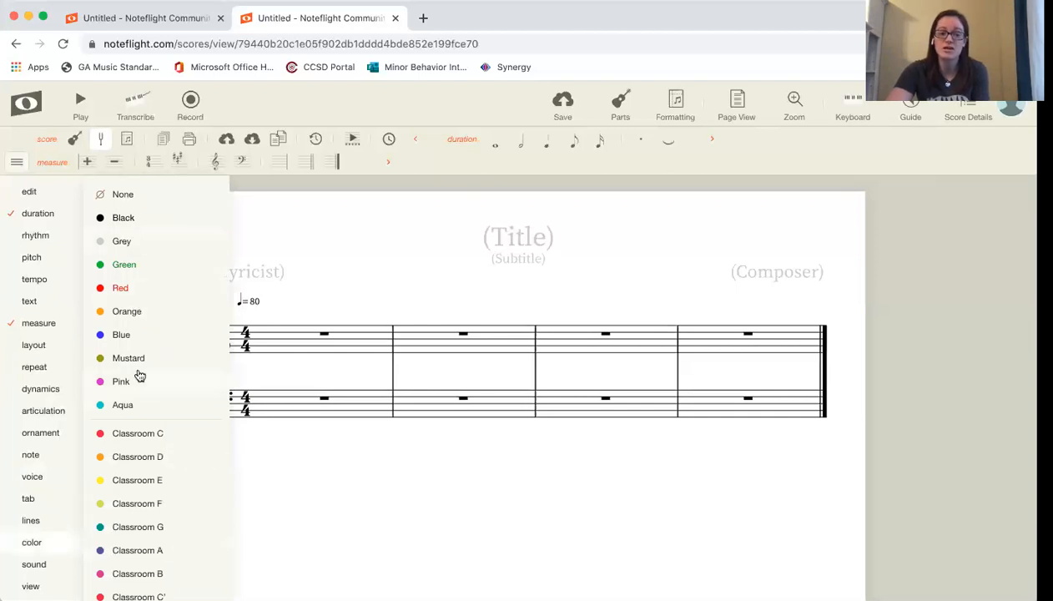
mouse_move(62, 571)
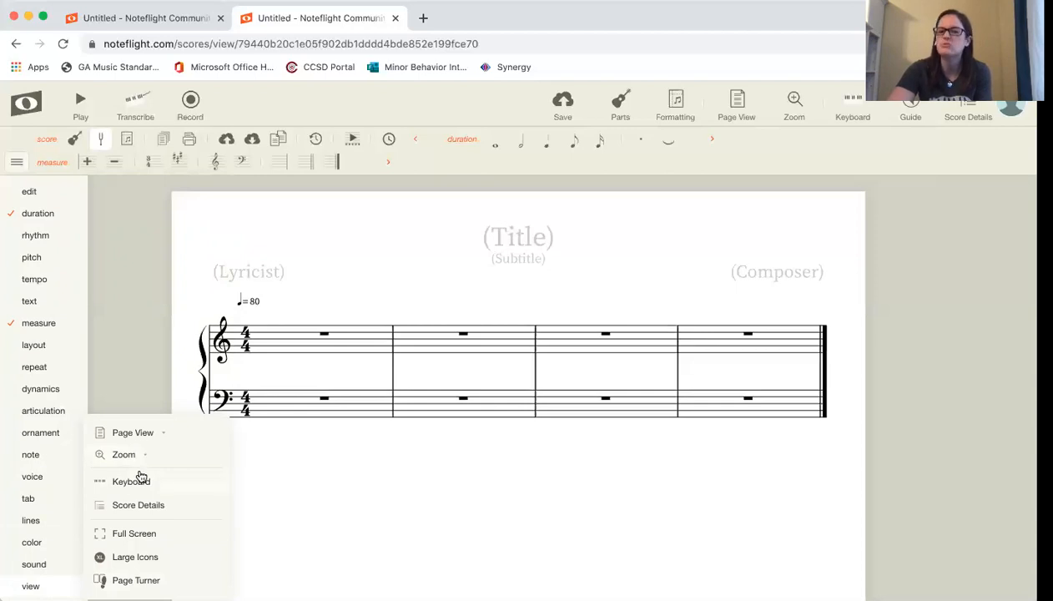
mouse_move(29, 337)
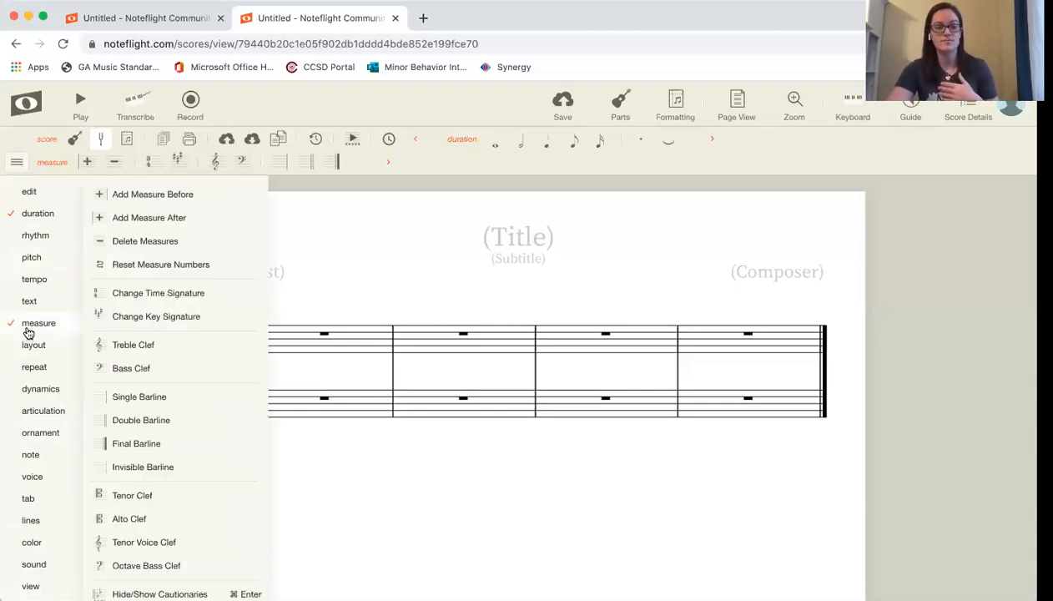
scroll(25, 220, up, 1)
mouse_move(23, 193)
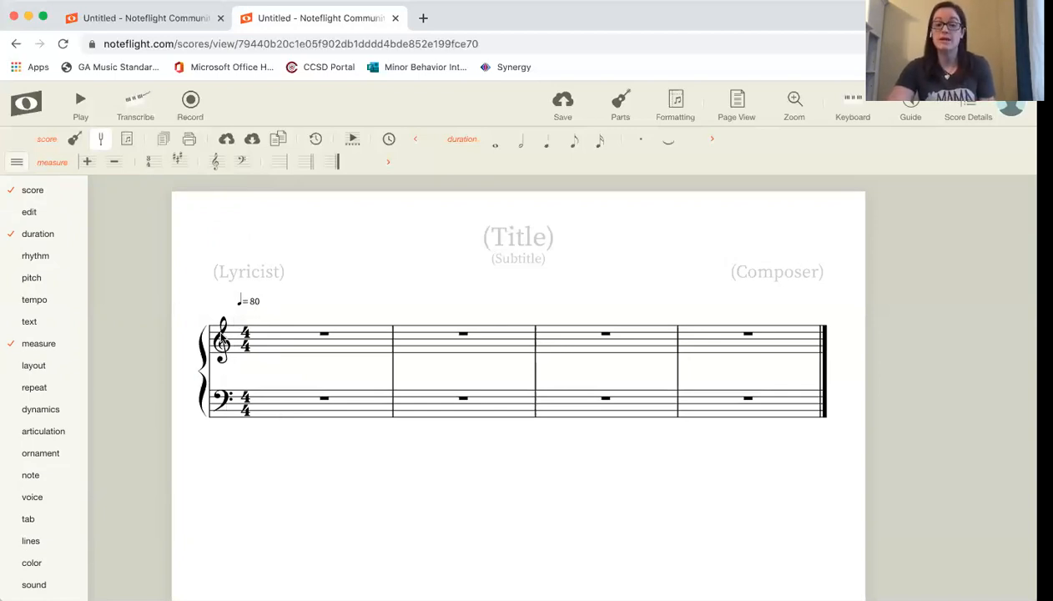
Step: Delete the treble staff and undo the deletion
click(218, 342)
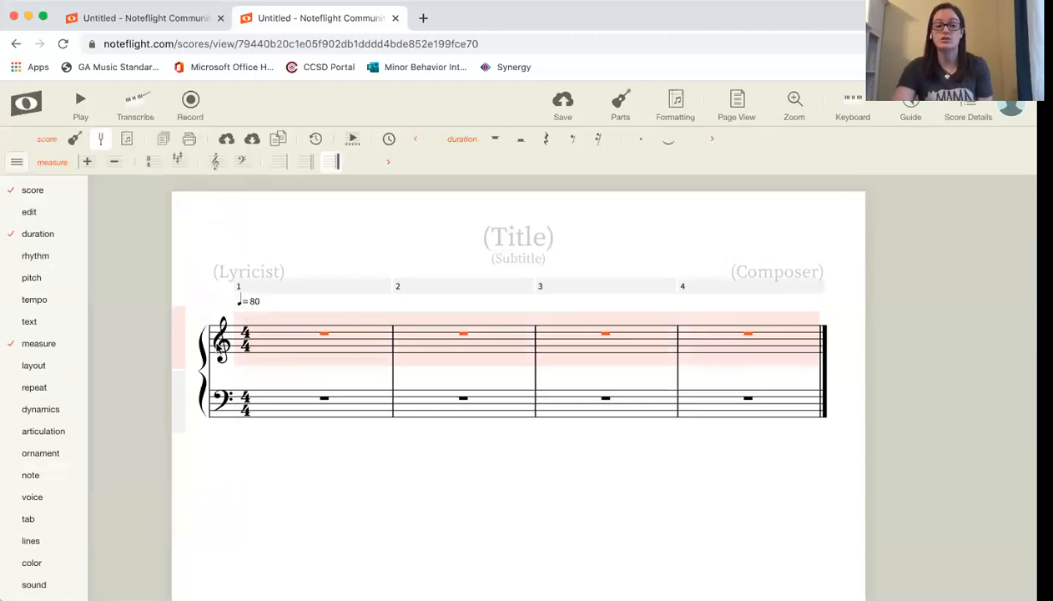
click(230, 448)
click(222, 342)
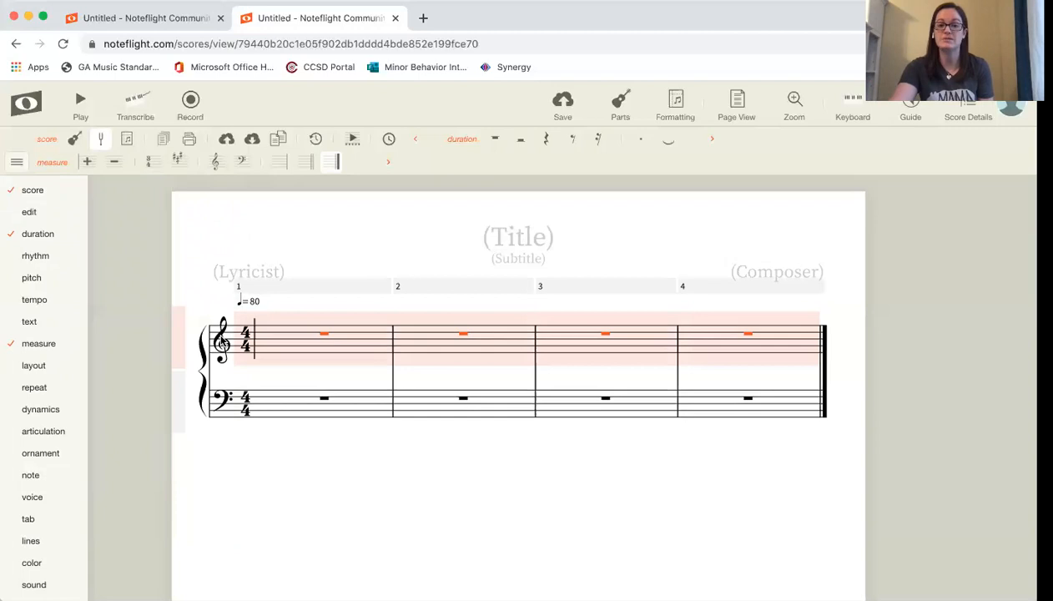
key(Delete)
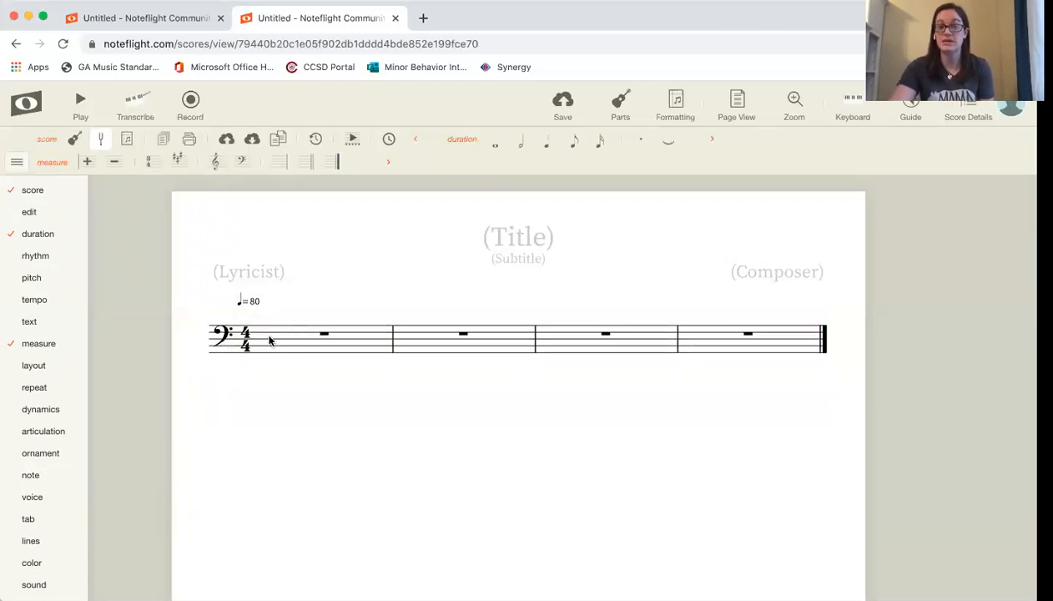
key(ctrl+z)
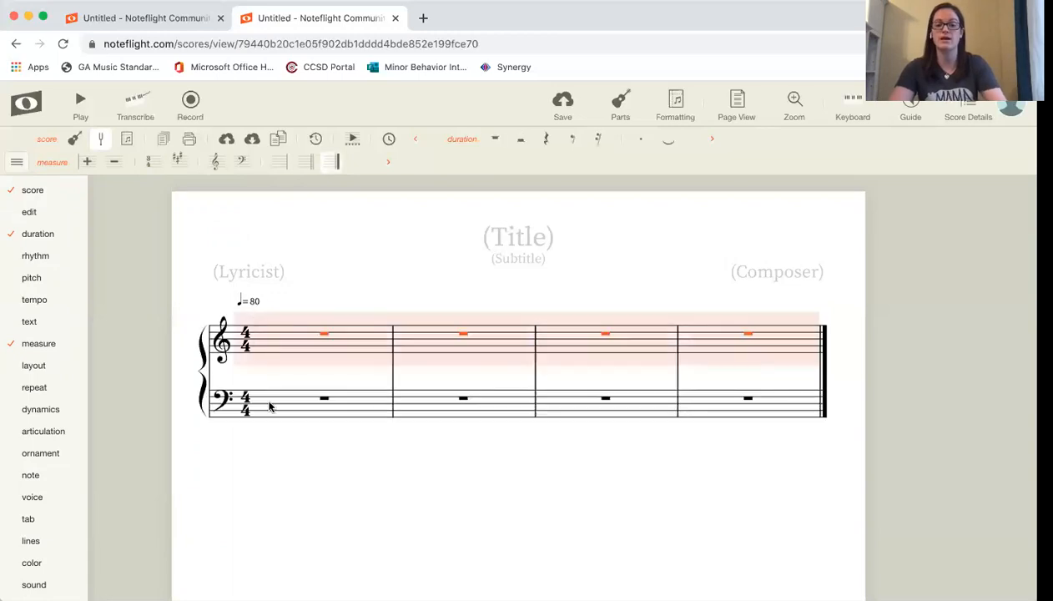
Step: Delete the bass staff, leaving only the treble staff in the score
key(Escape)
click(215, 398)
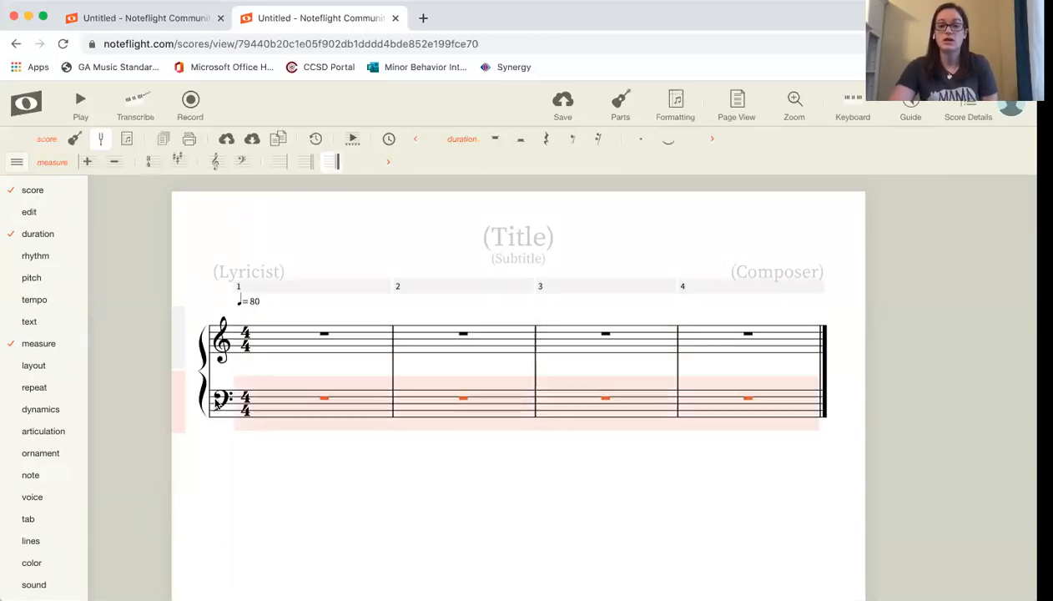
key(Delete)
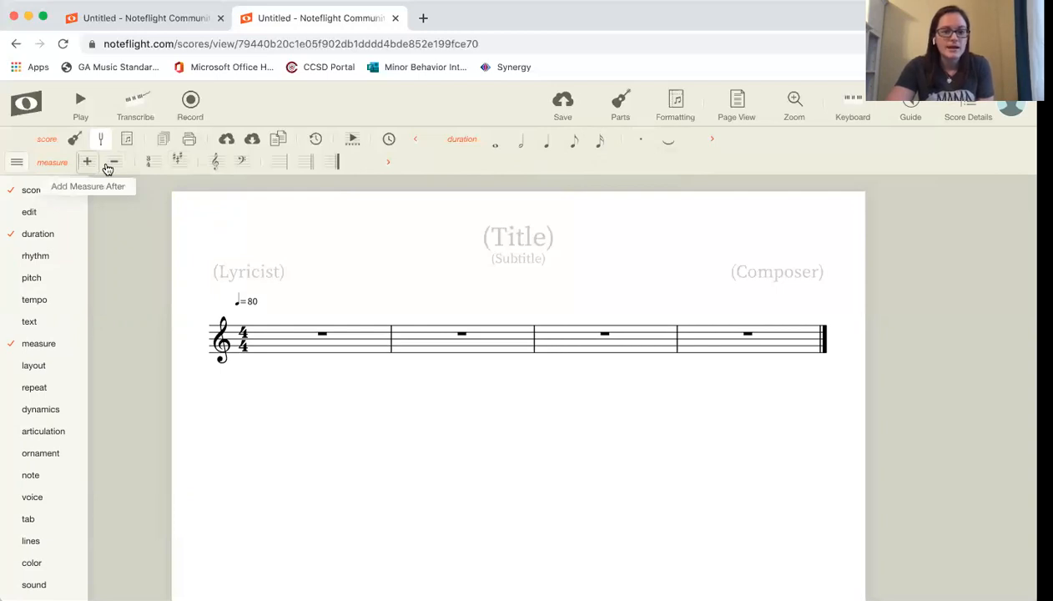
Step: Change the score's key signature to F major
click(178, 163)
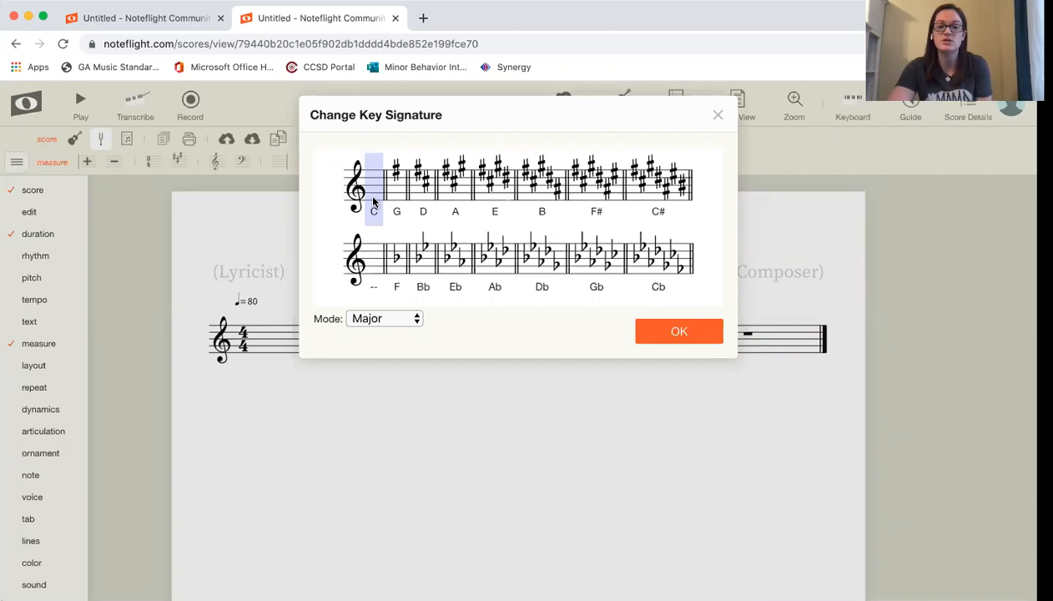
click(397, 261)
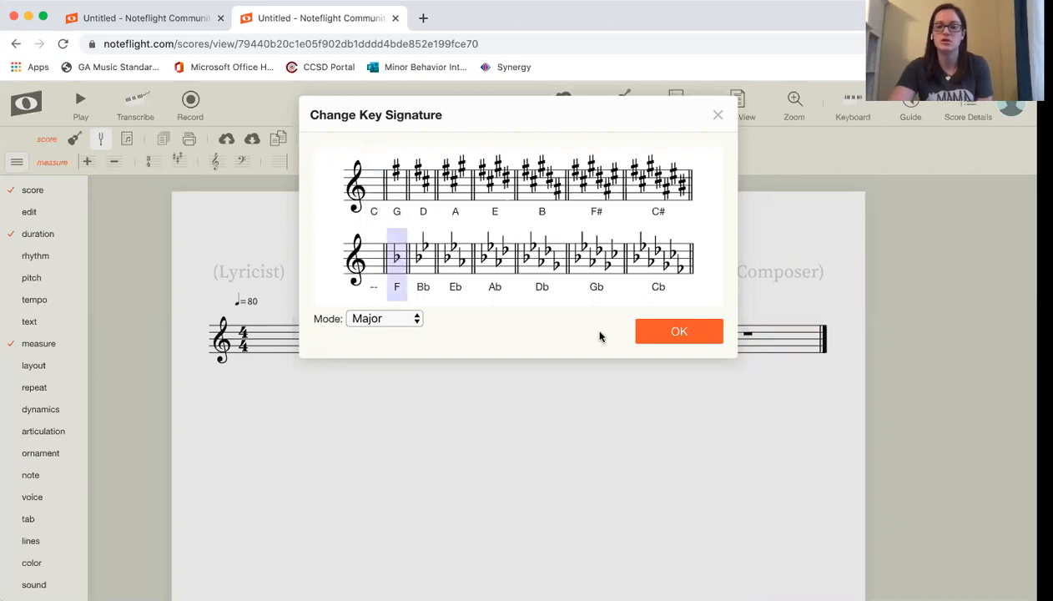
click(678, 333)
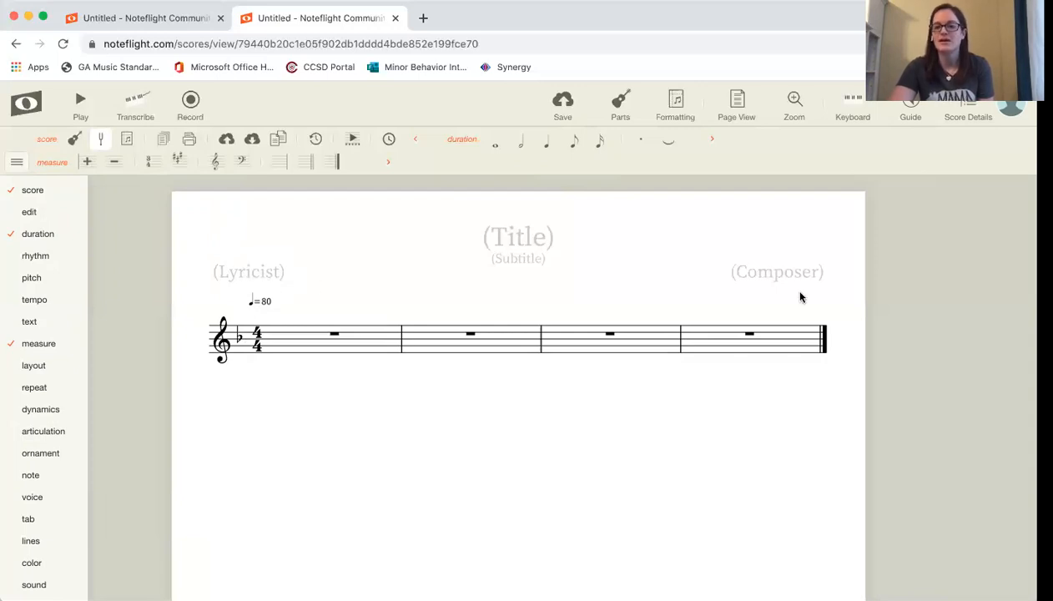
Step: Fill in the composer's name and title the score "Monday Showcase"
click(783, 275)
text(M Rikar)
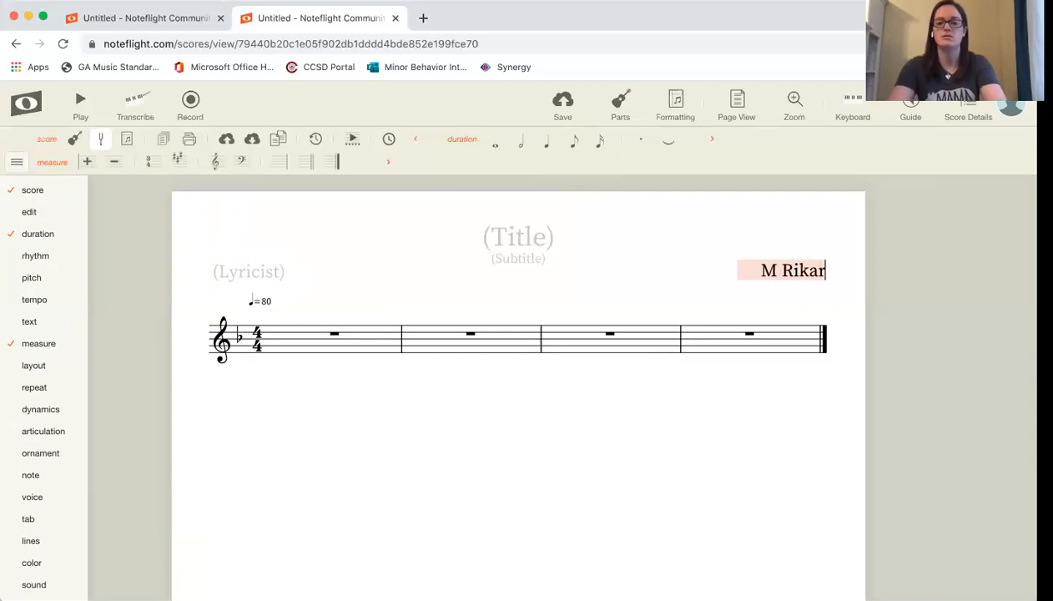
text(d)
click(653, 279)
click(512, 241)
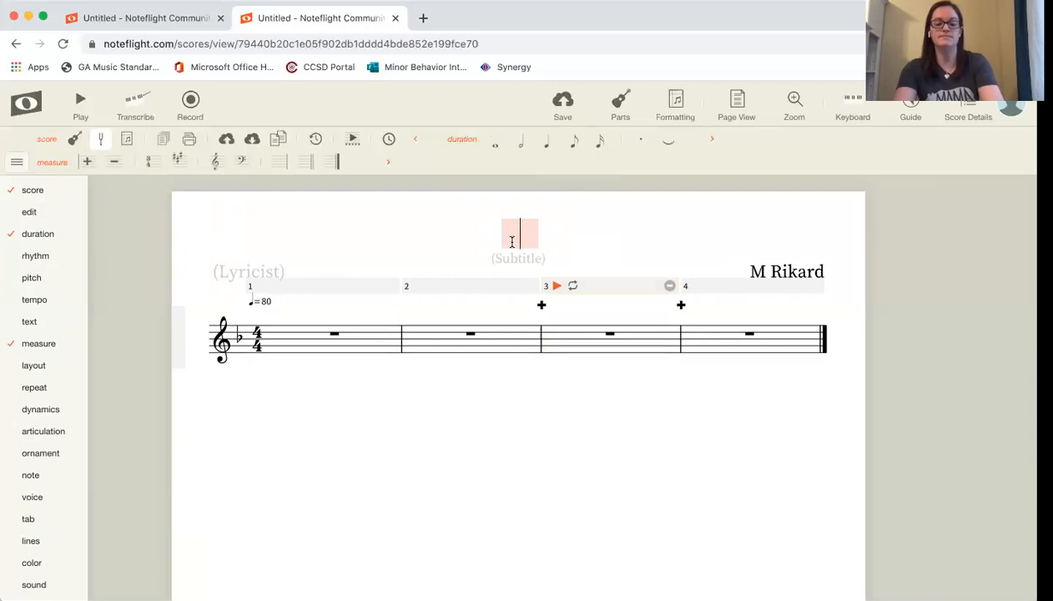
text(Monday Showcase)
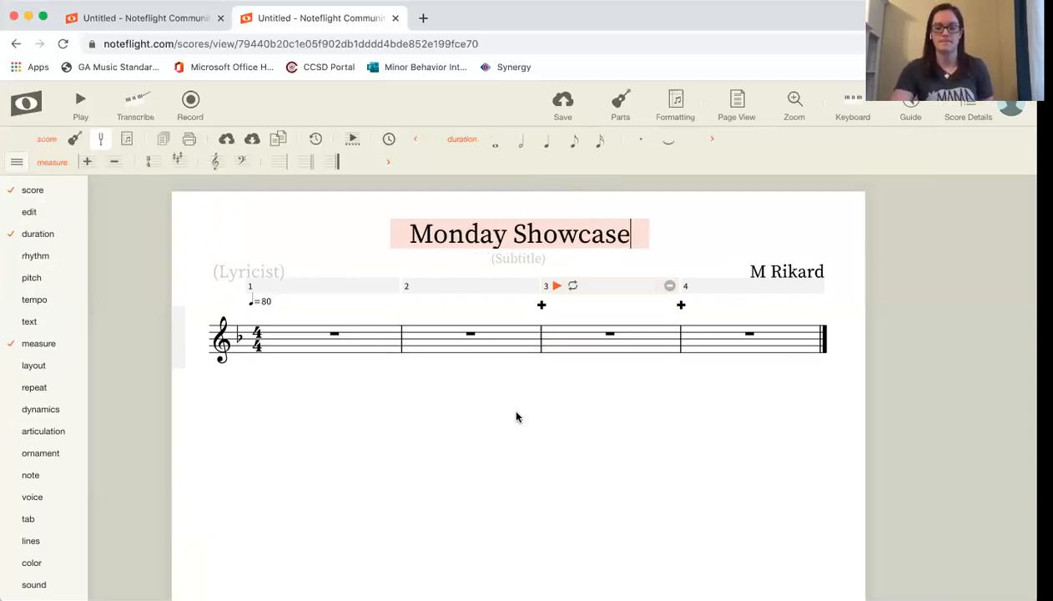
click(516, 417)
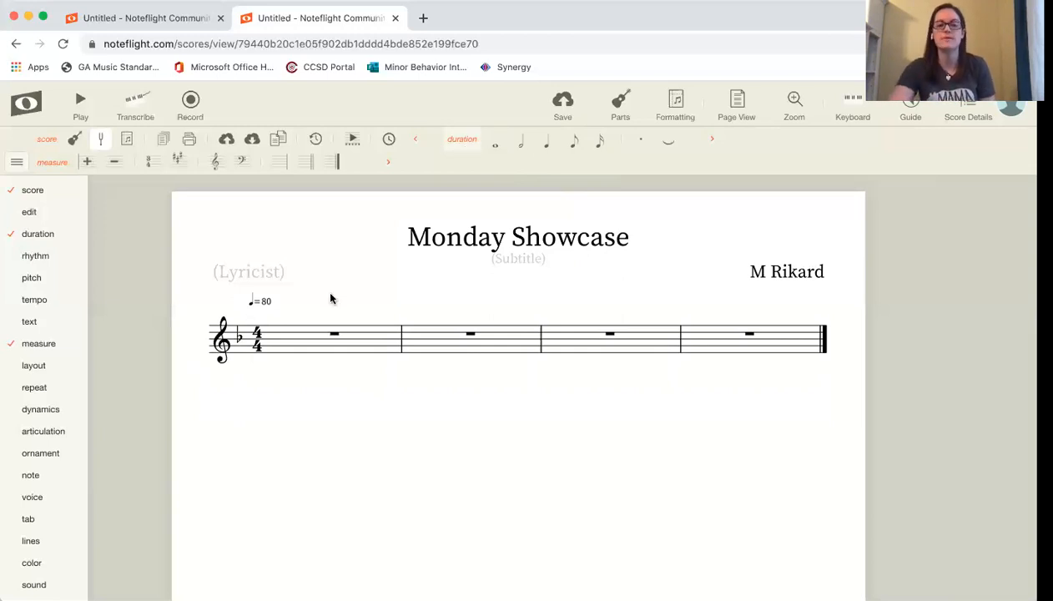
Step: Place a G at the start of the first measure, try it with different durations and make it a half note
click(301, 342)
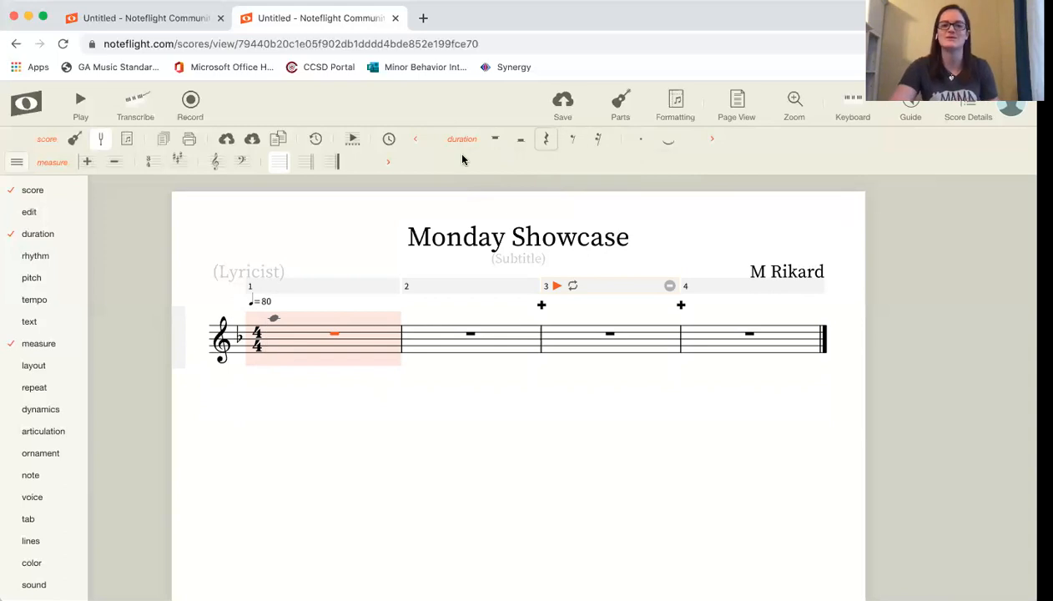
click(282, 349)
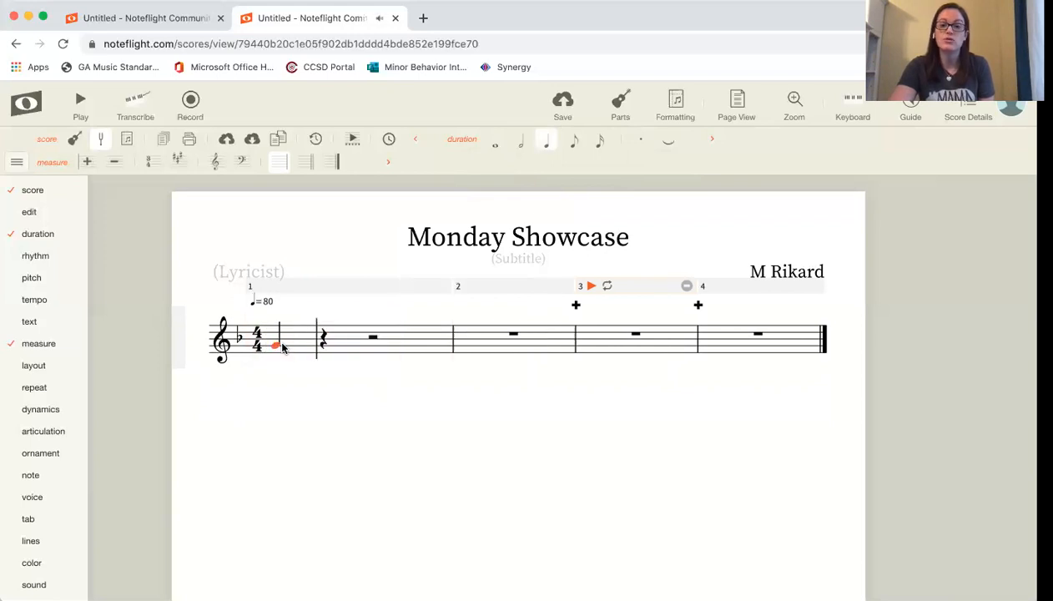
click(575, 148)
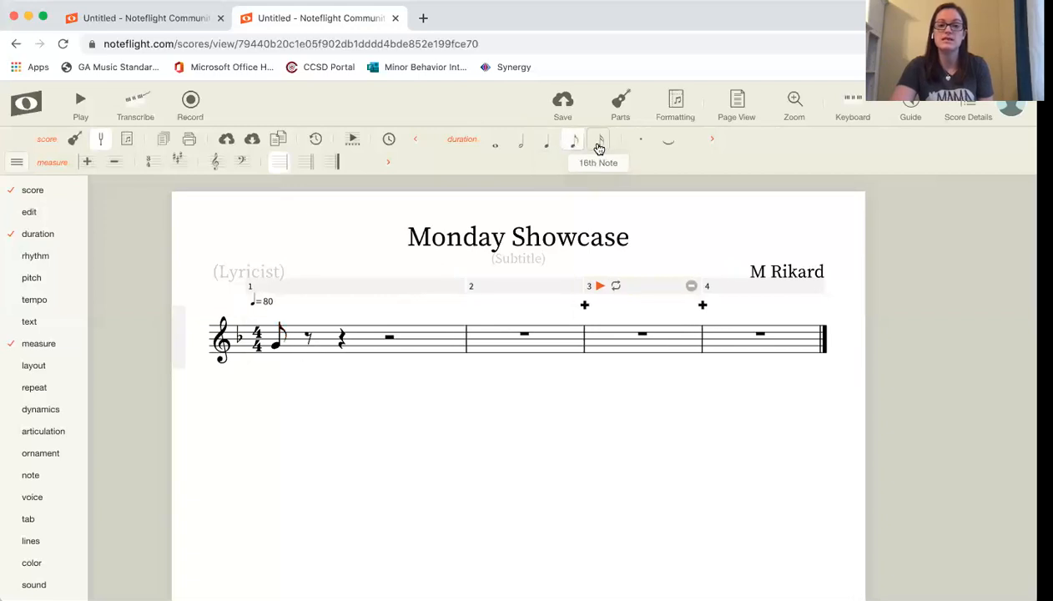
click(598, 143)
click(546, 148)
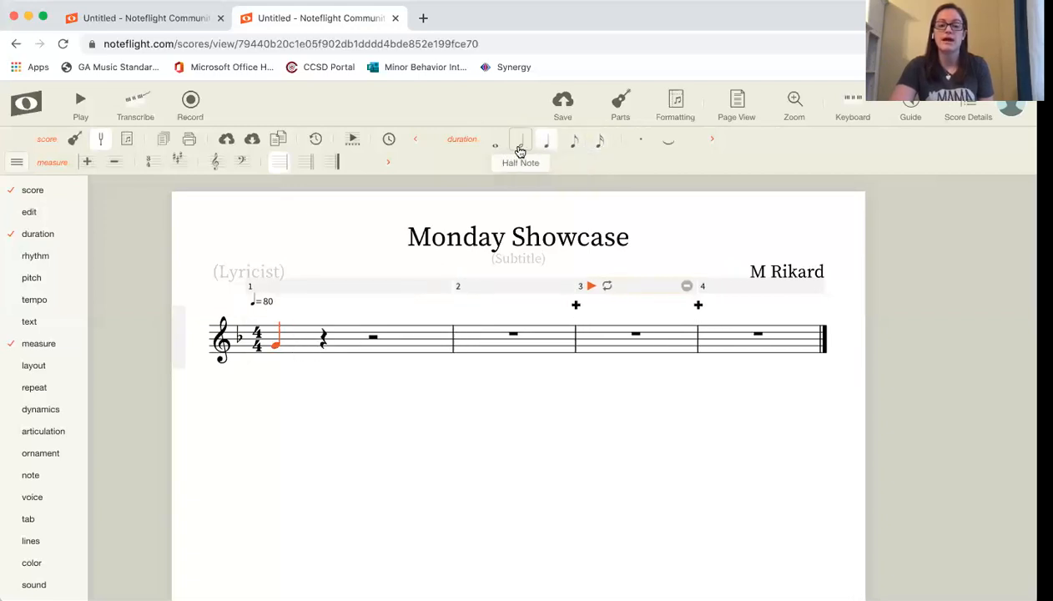
click(520, 146)
click(496, 147)
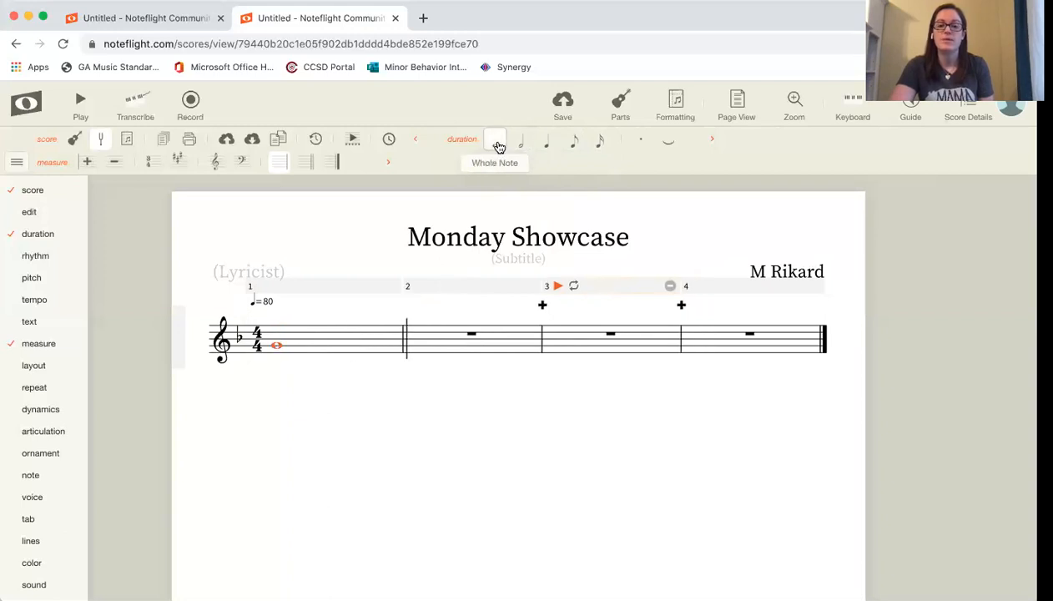
click(519, 147)
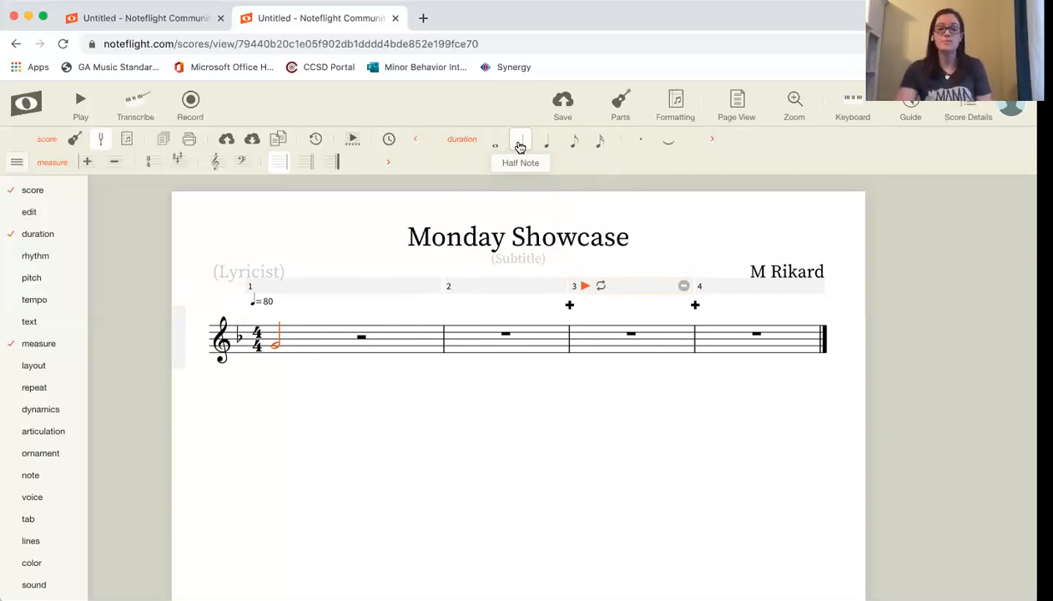
Step: Try the first measure's G as a quarter note and return it to a half note
click(345, 350)
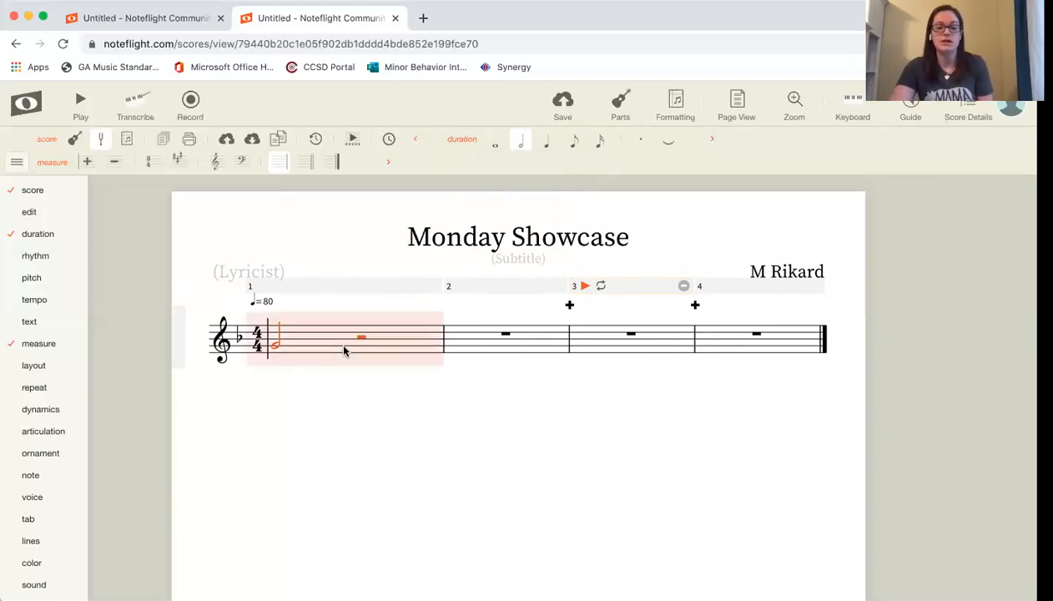
click(359, 374)
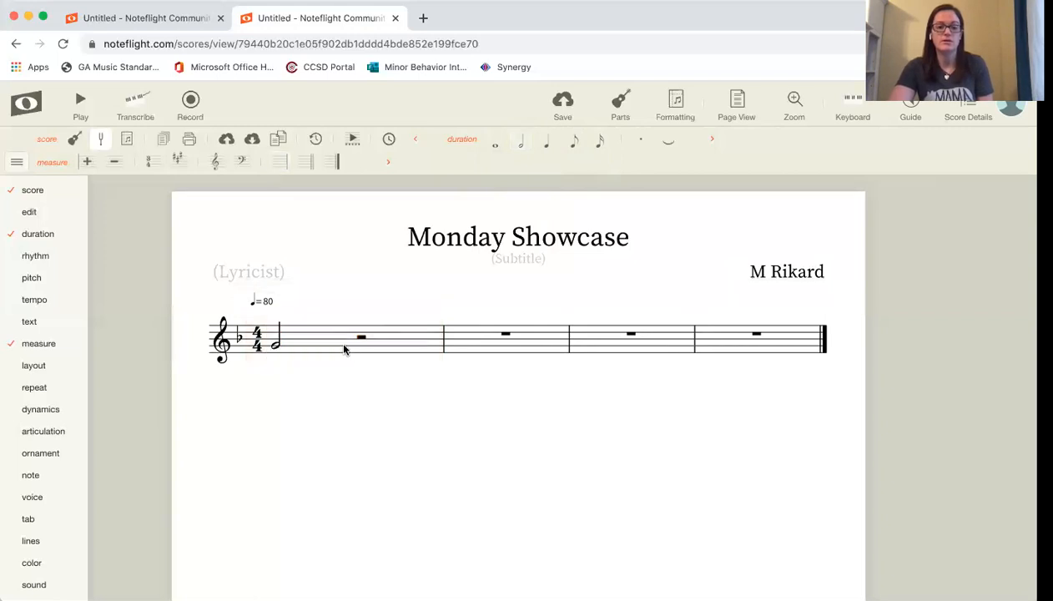
click(343, 349)
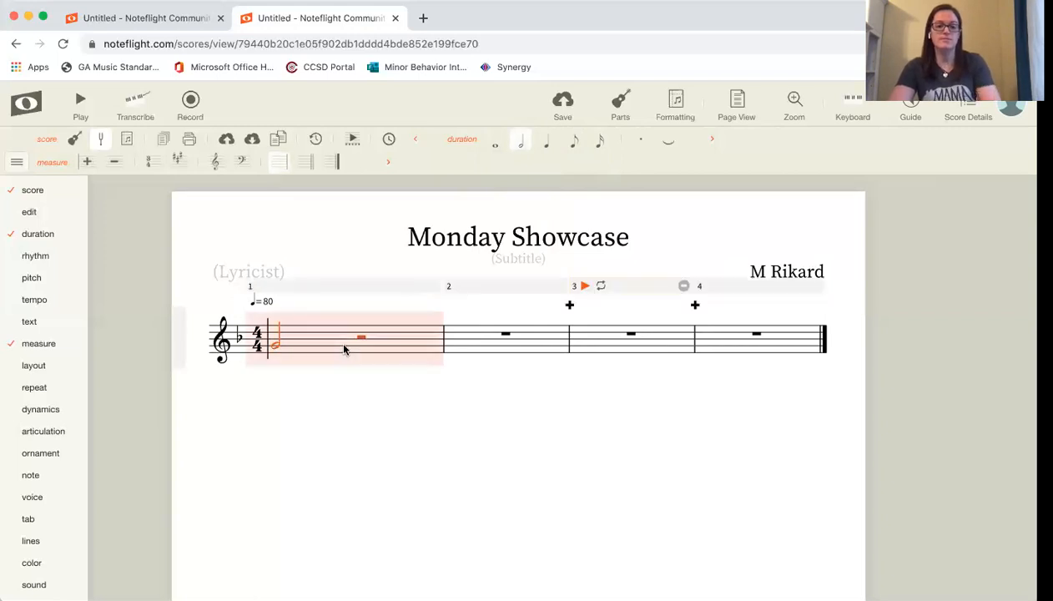
click(547, 142)
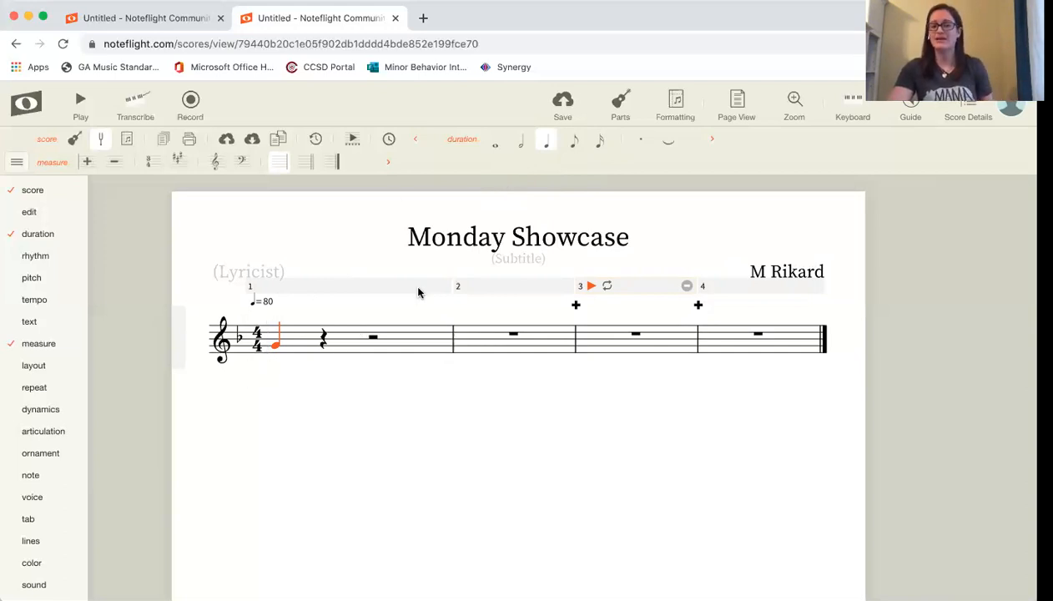
click(547, 141)
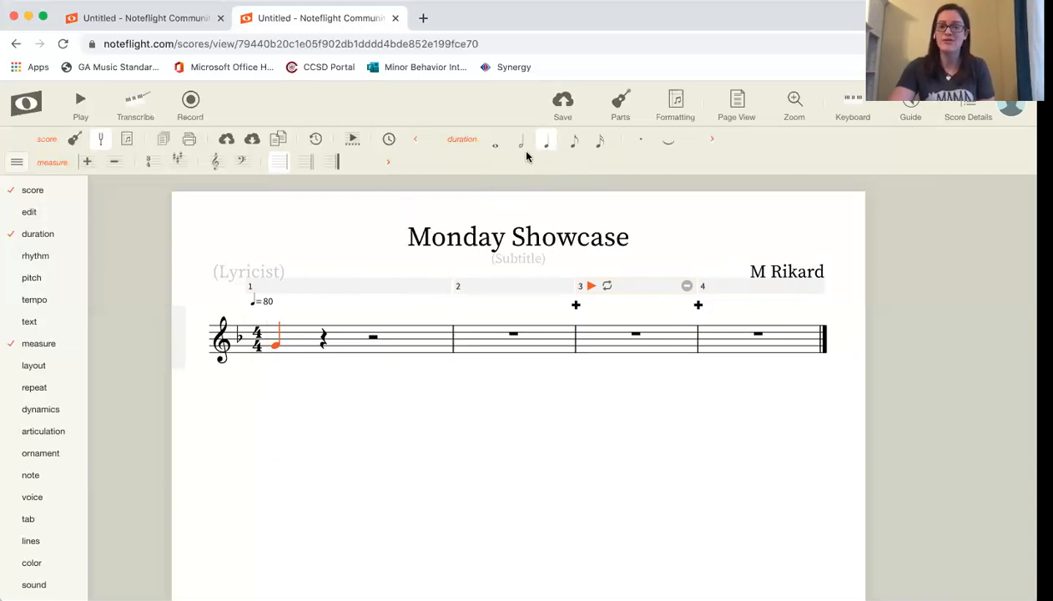
click(522, 153)
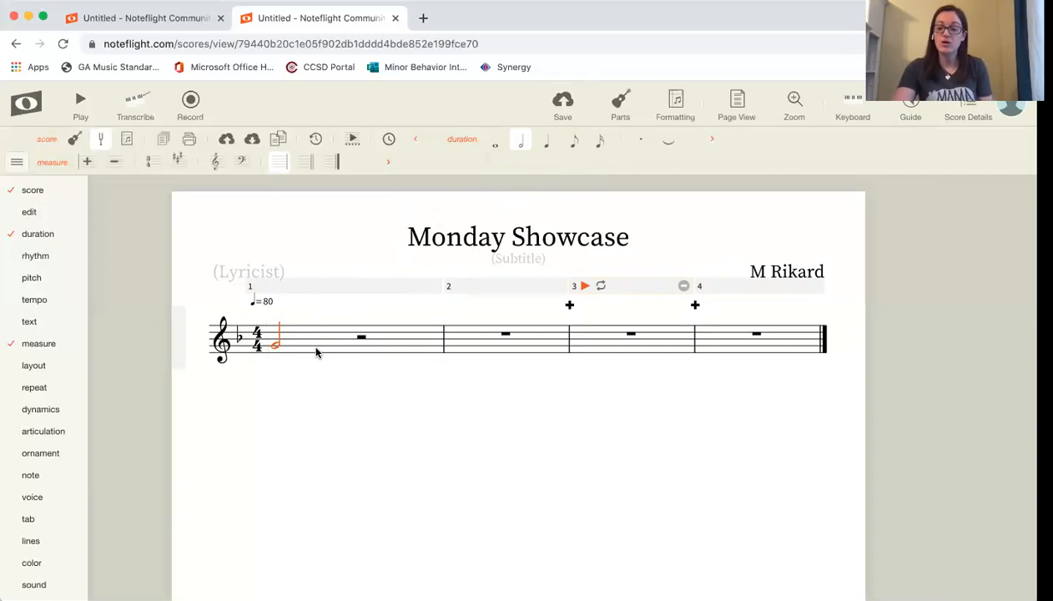
Step: Add an A after the half-note G in the first measure and make it a quarter note
key(Right)
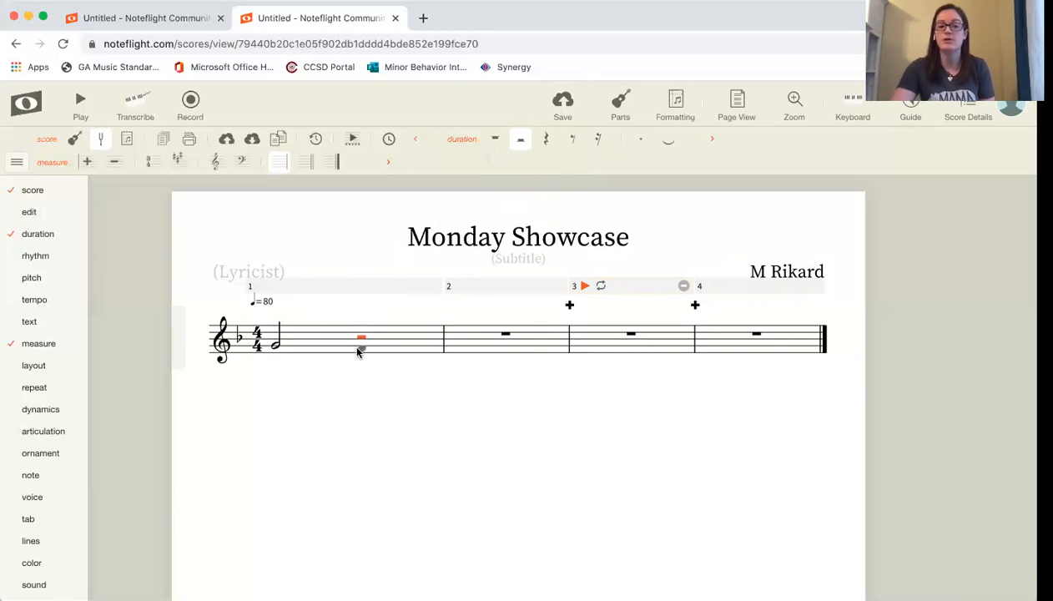
click(358, 342)
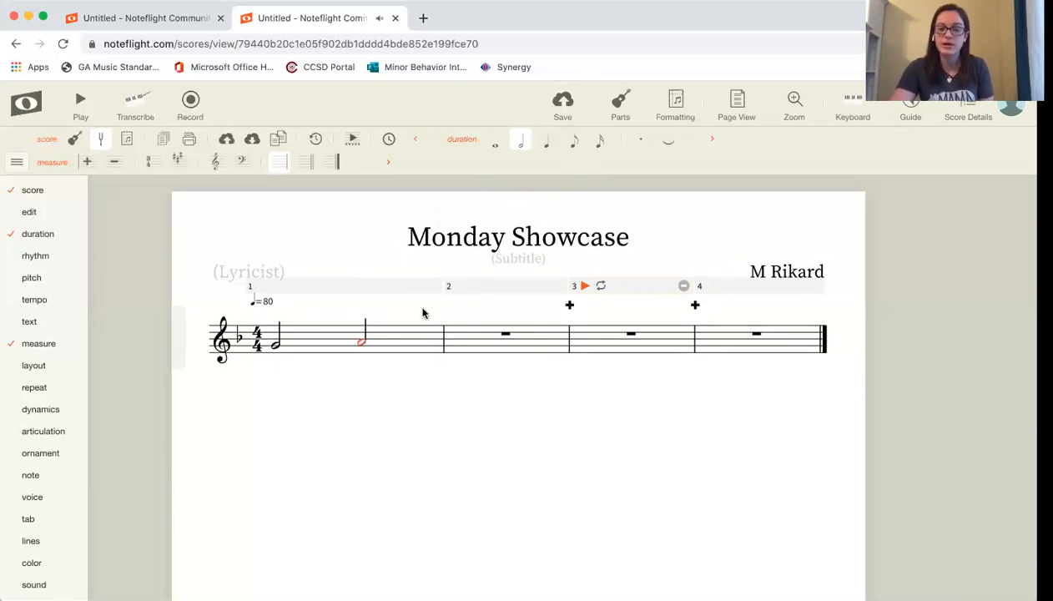
click(547, 142)
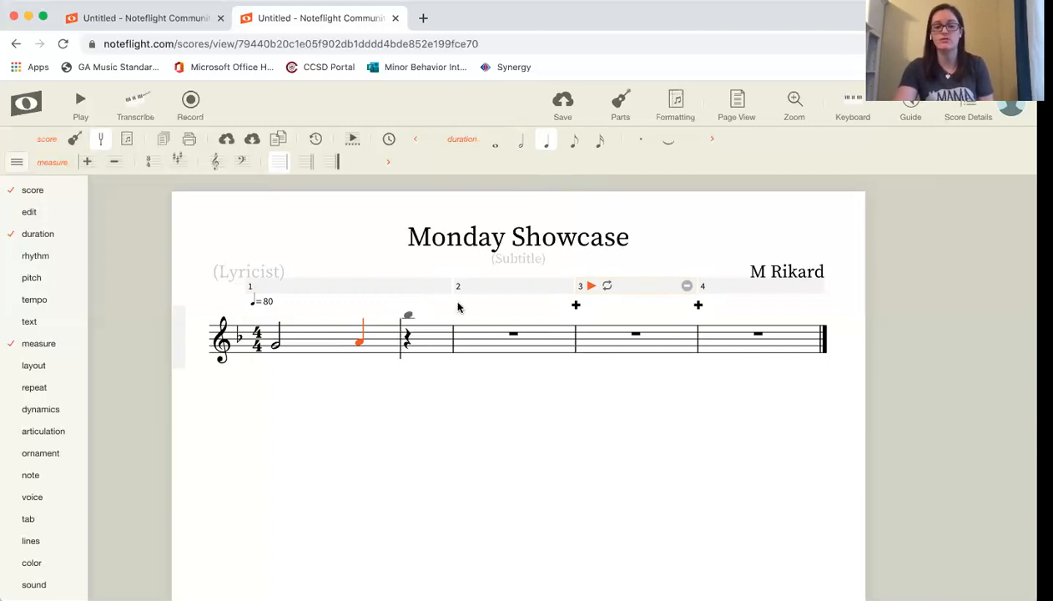
Step: Split the remaining quarter rest in the first measure into eighths and fill them with the notes B and G
key(Right)
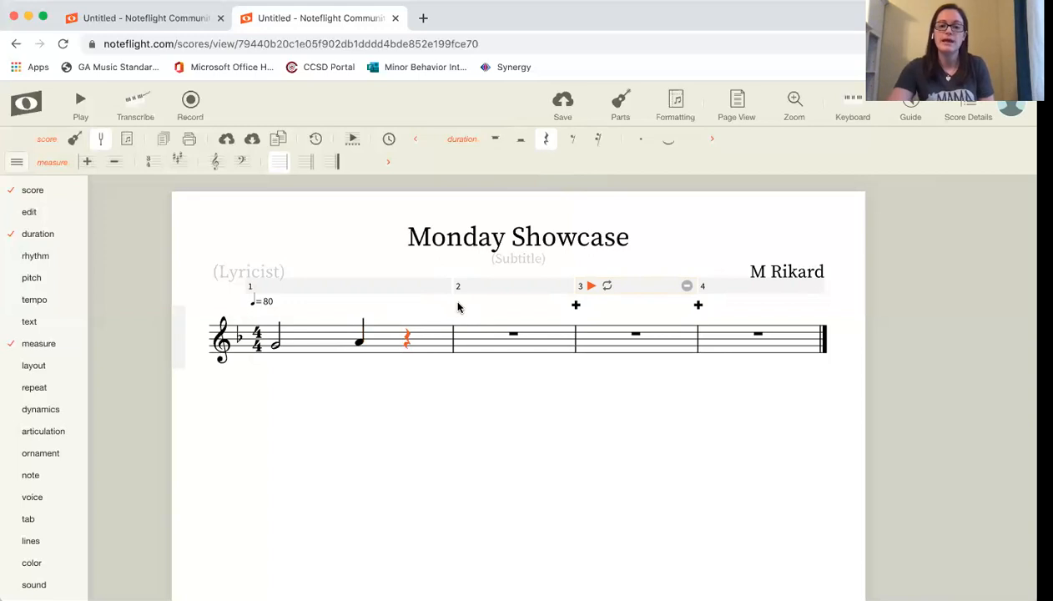
click(573, 144)
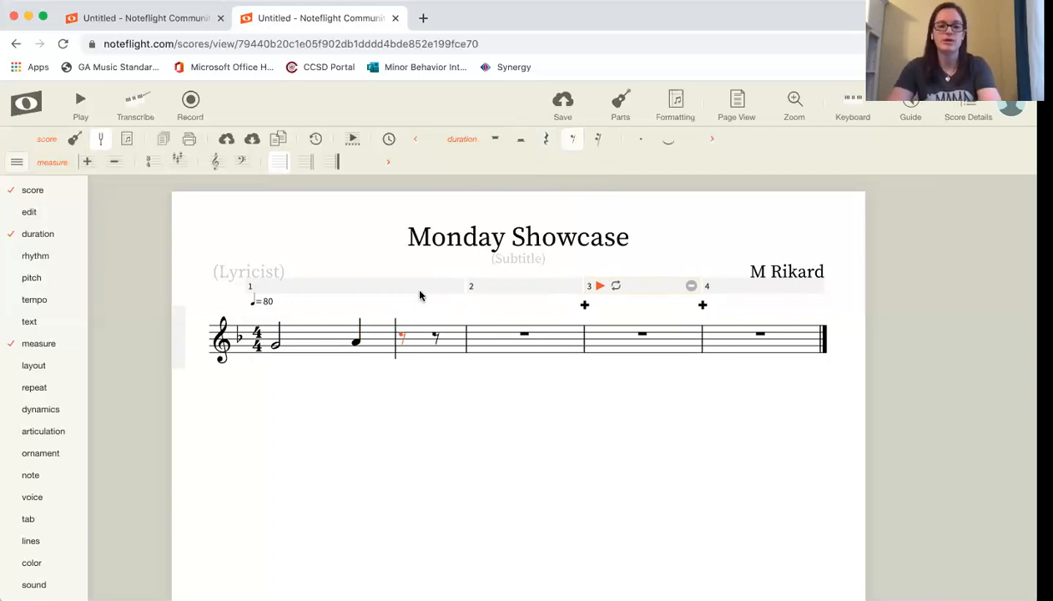
click(397, 342)
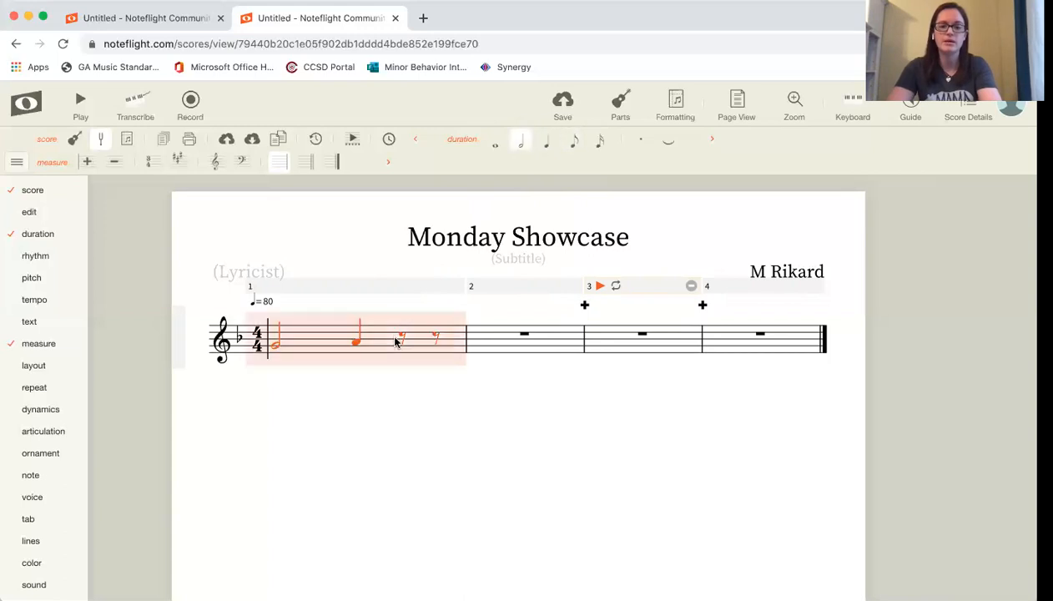
click(398, 341)
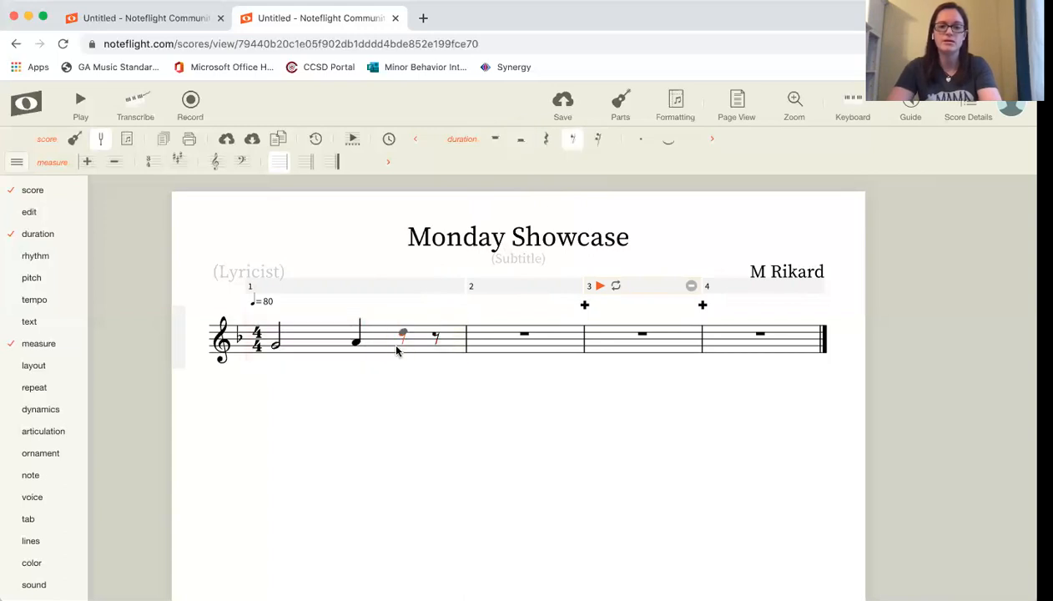
click(401, 340)
click(433, 345)
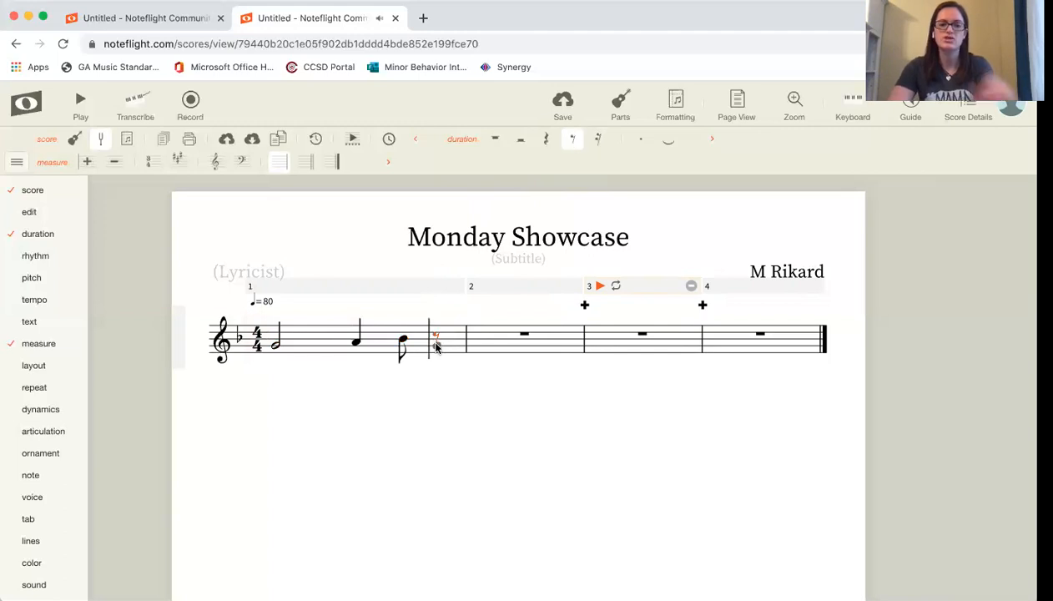
click(435, 345)
Step: Play the score back to hear the first measure, and stop the playback
click(80, 117)
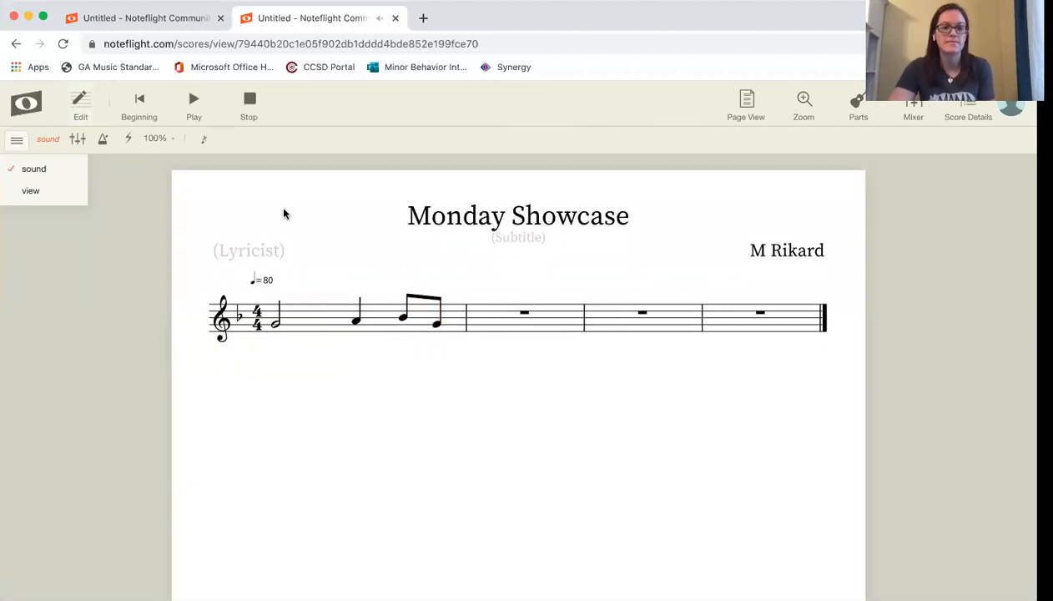
click(255, 101)
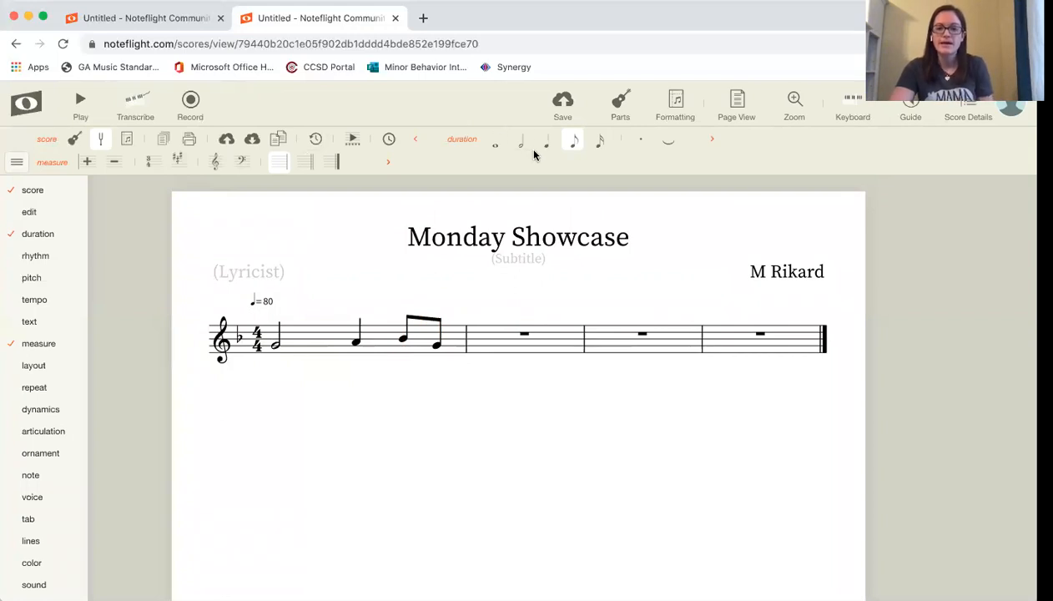
Step: Enter quarter notes F and G at the start of the second measure
click(436, 344)
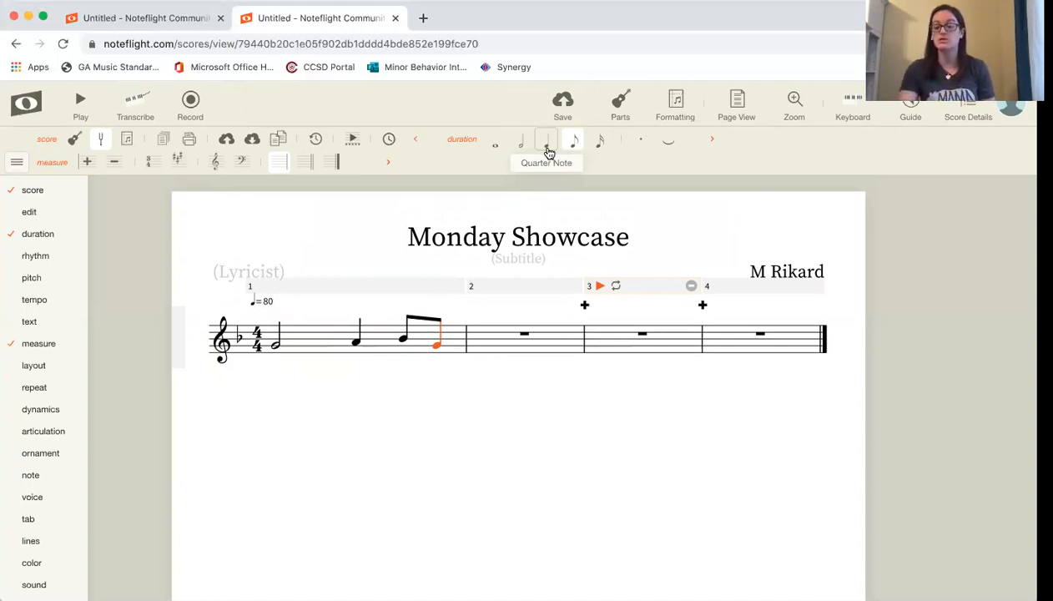
key(Right)
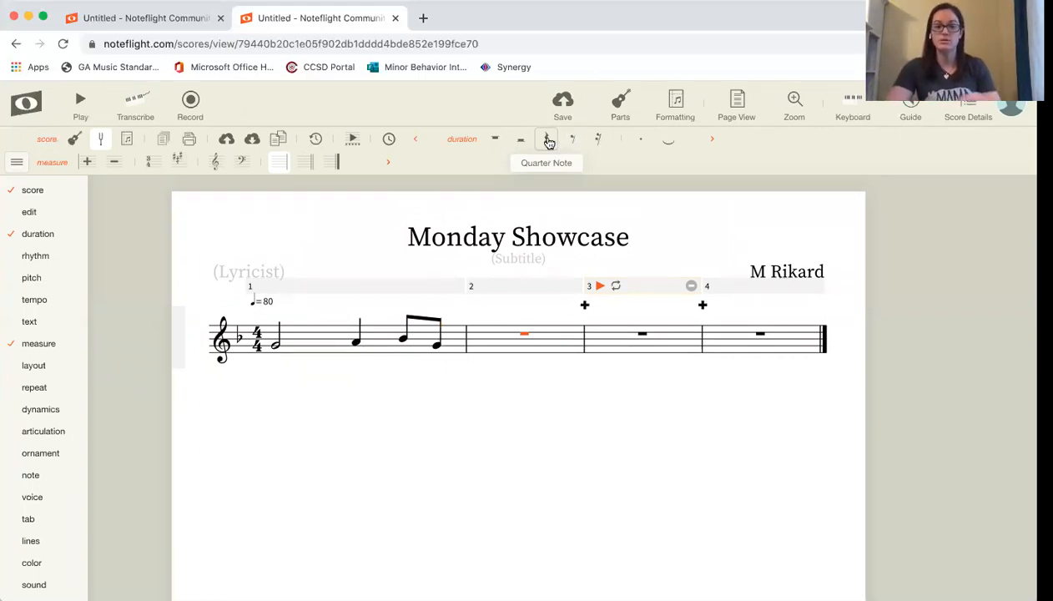
click(547, 149)
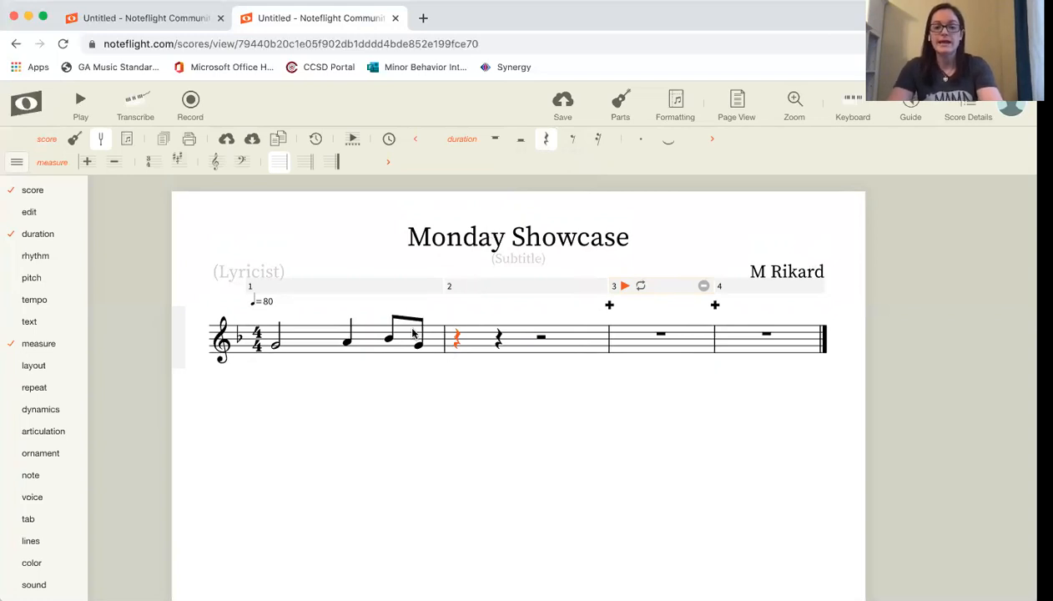
click(461, 346)
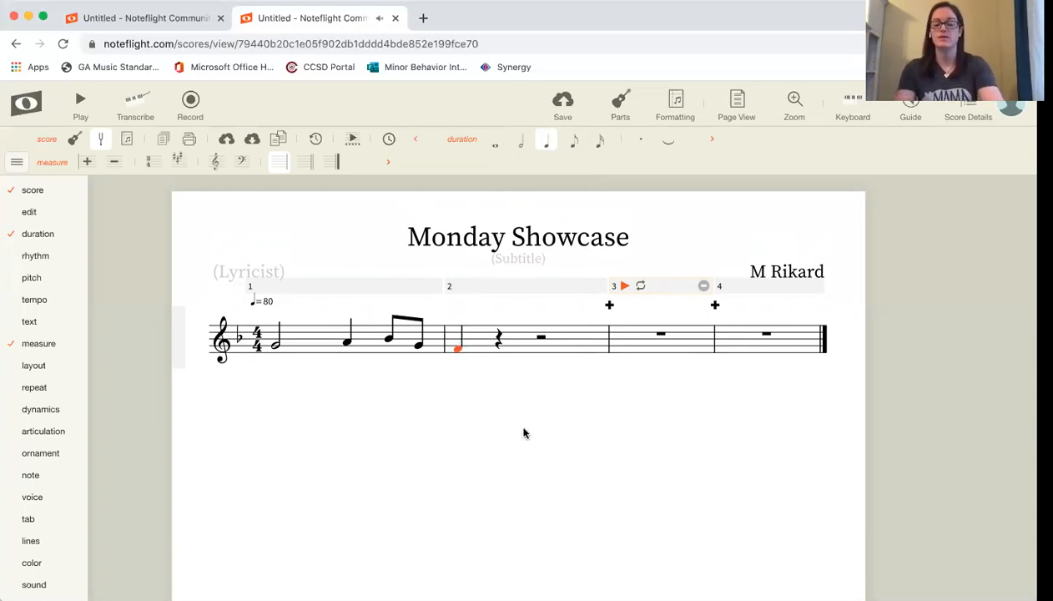
key(Right)
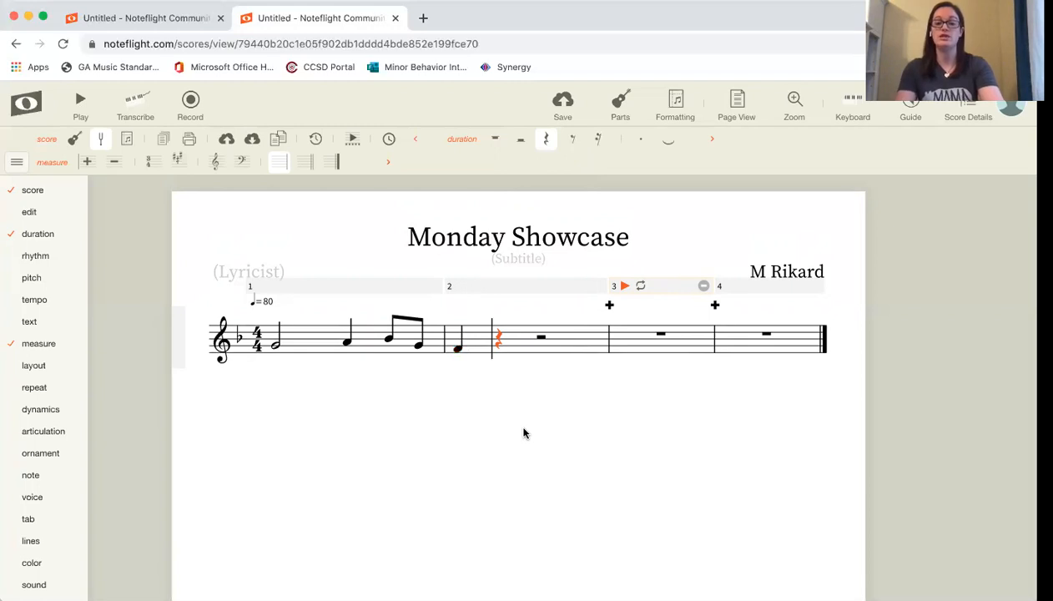
key(g)
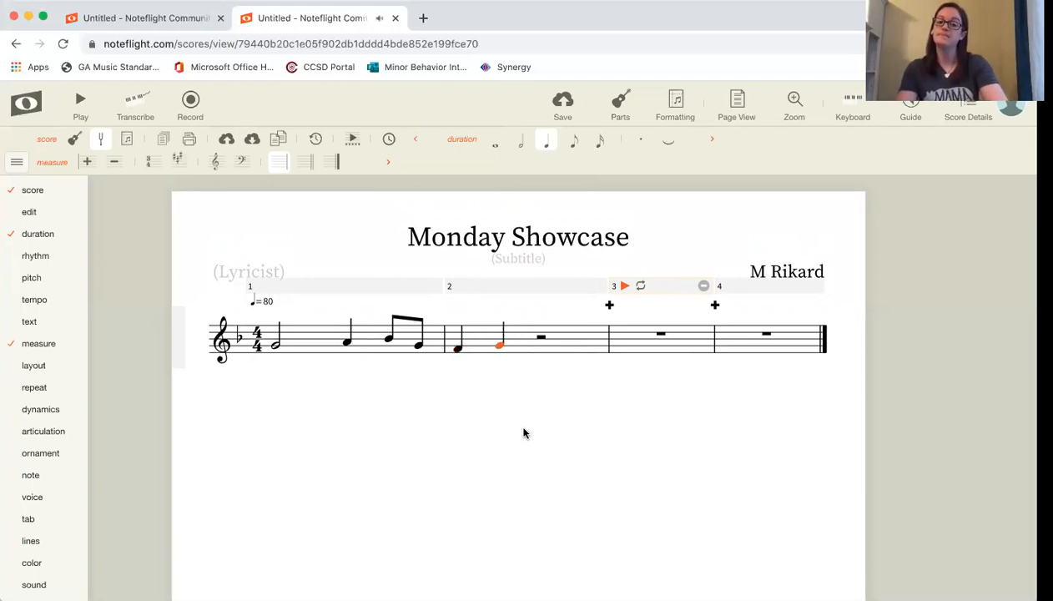
Step: Complete the second measure with eighth notes A and G followed by a quarter-note F
key(Right)
key(a)
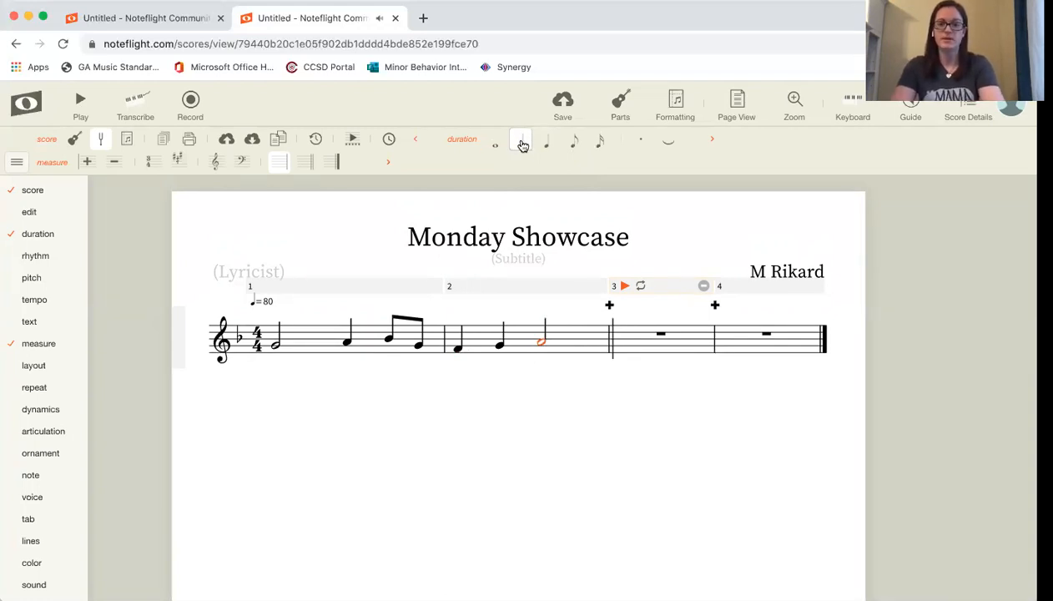
click(574, 142)
key(Right)
key(g)
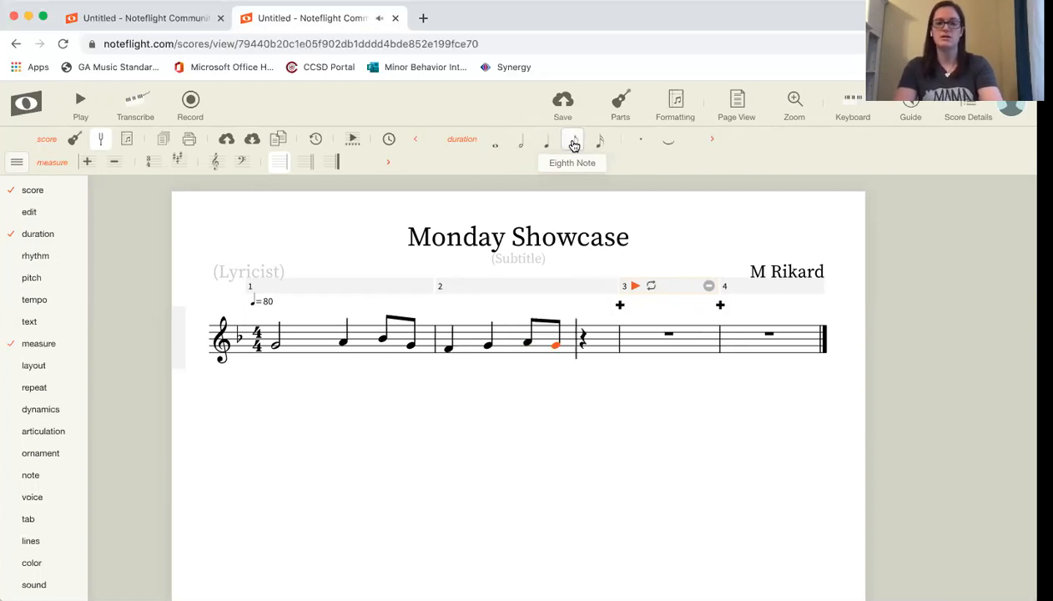
key(Right)
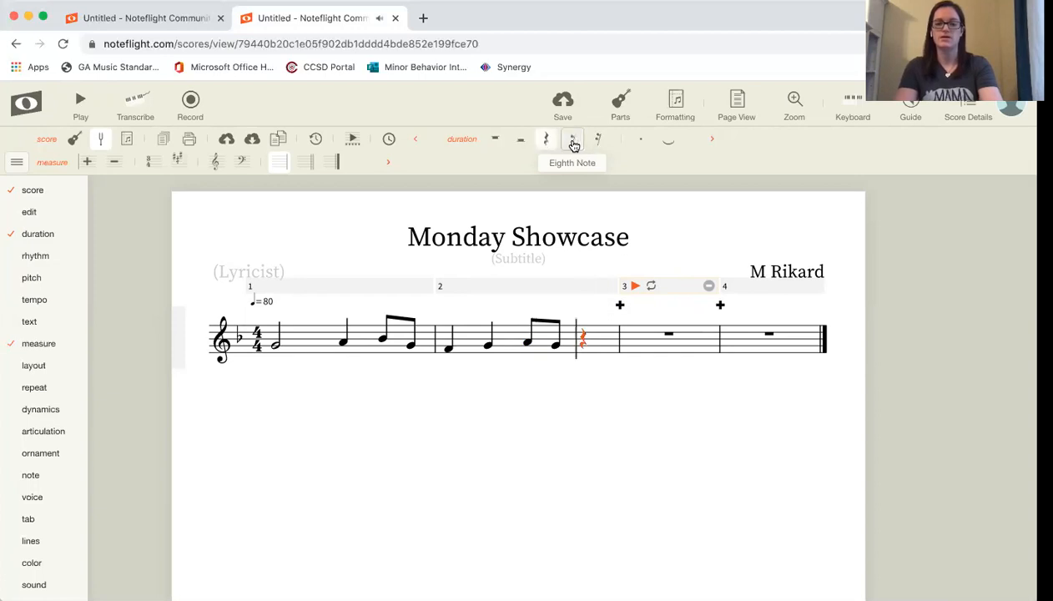
key(f)
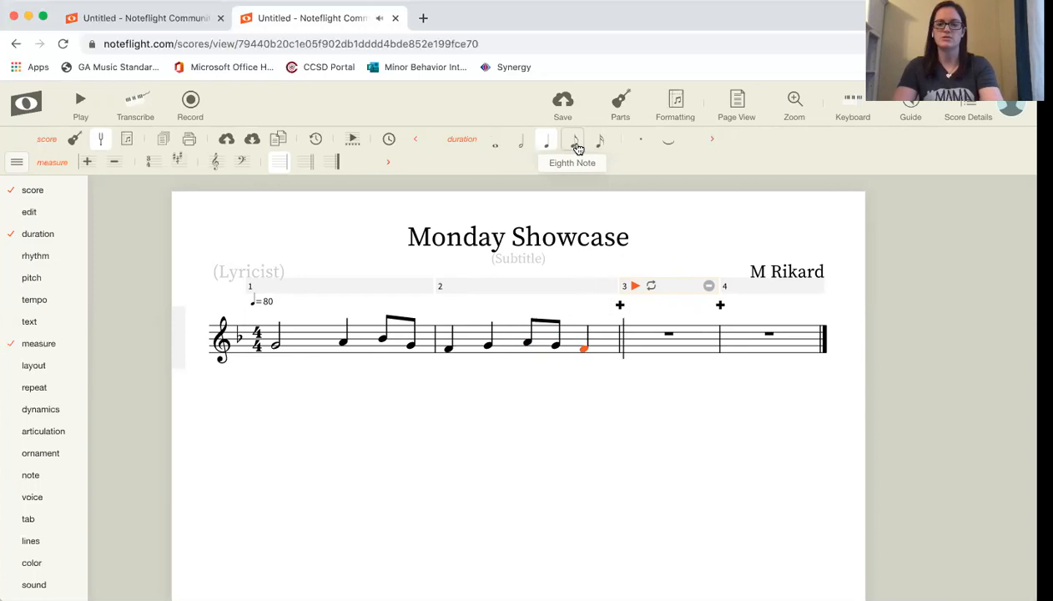
Step: Enter the eighth notes F, G, A and B in the first half of the third measure
click(575, 147)
key(5)
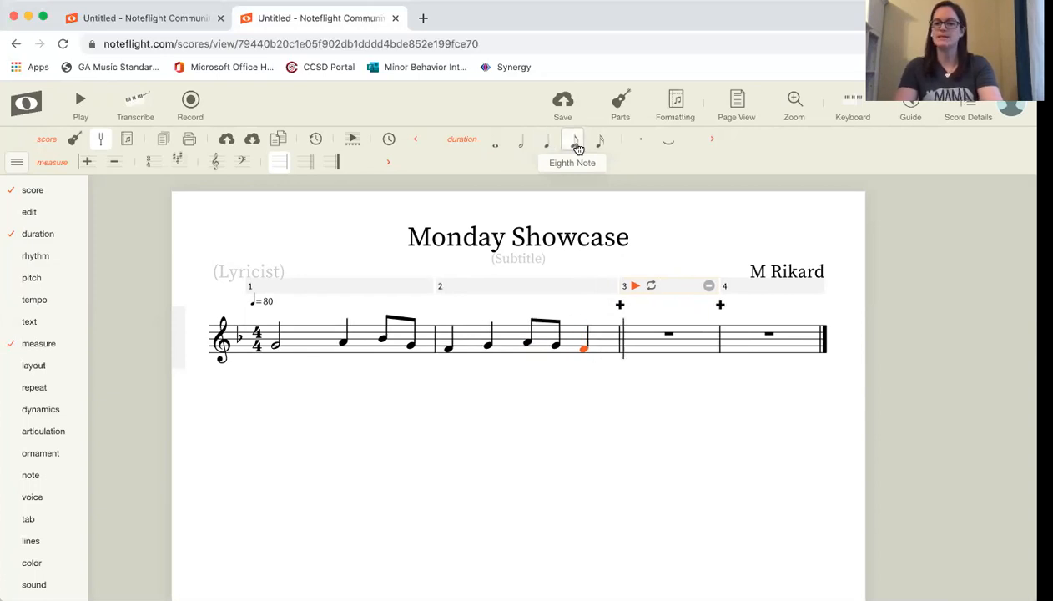
key(Right)
click(576, 147)
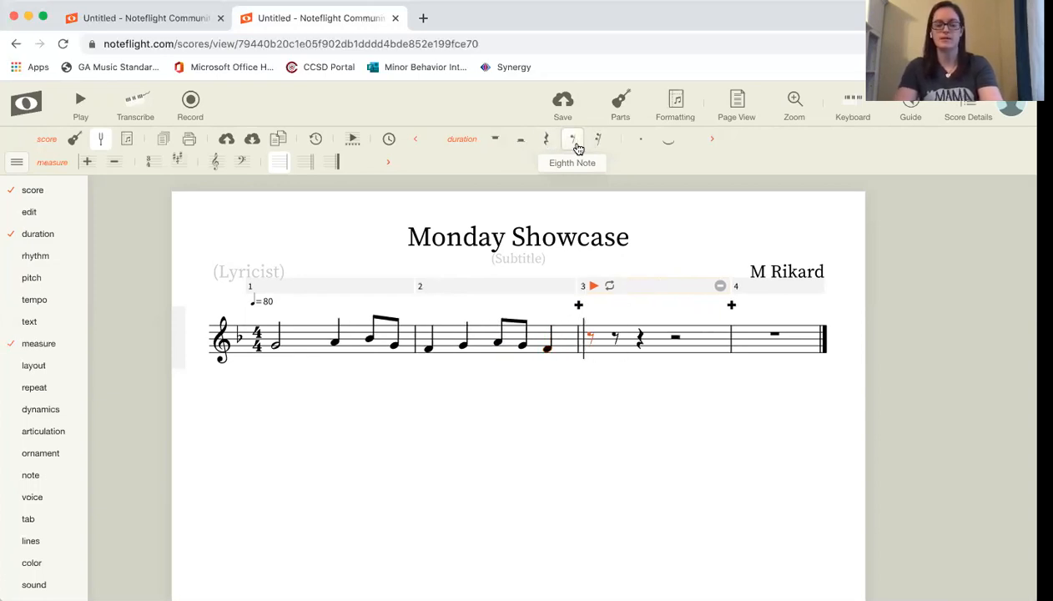
key(f)
key(g)
key(f)
key(g)
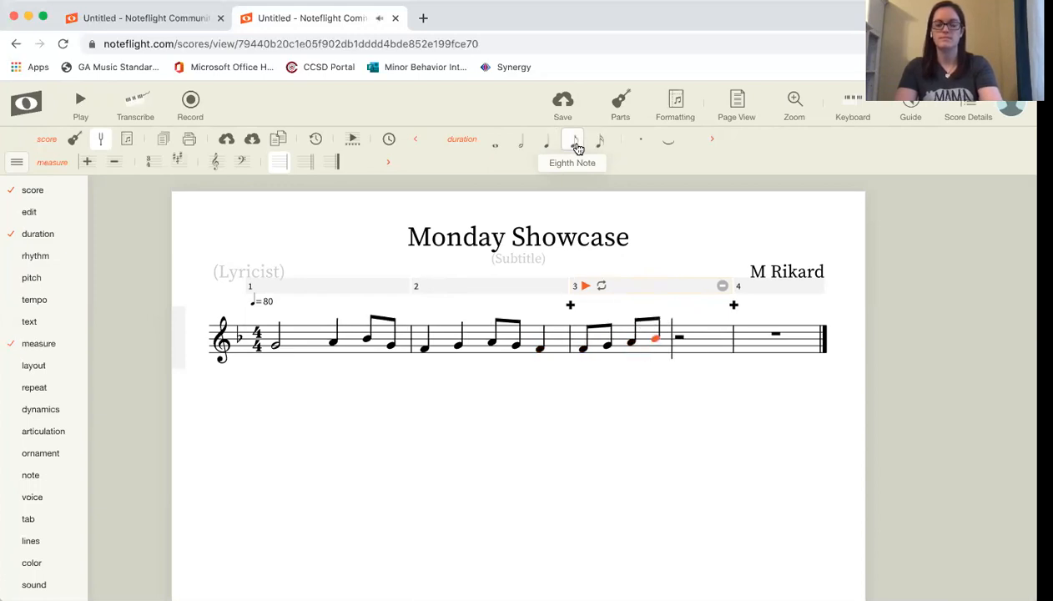
Step: Complete the third measure with quarter notes C and D
key(c)
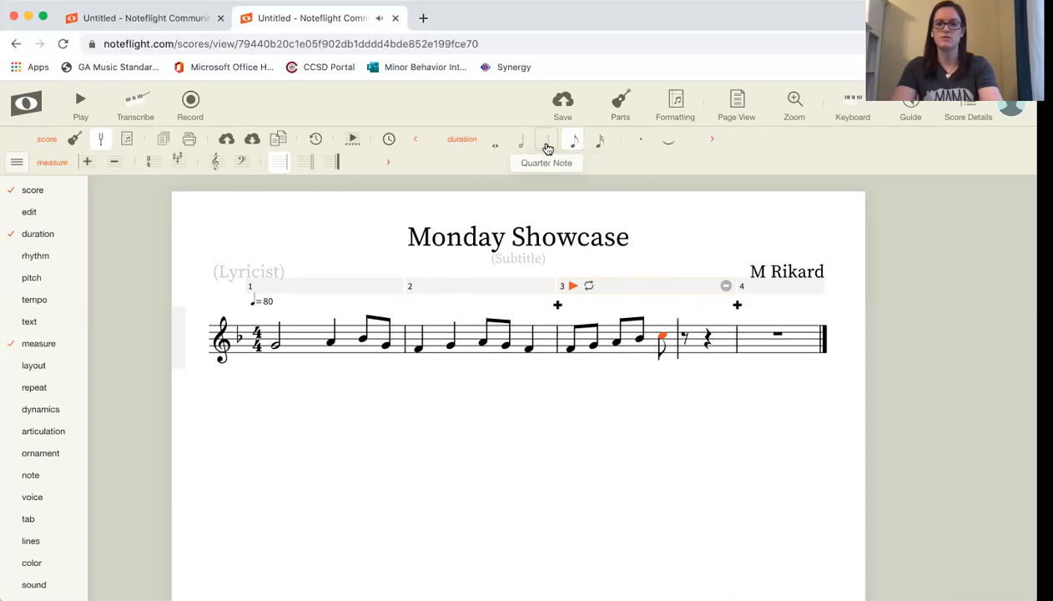
click(546, 147)
key(Right)
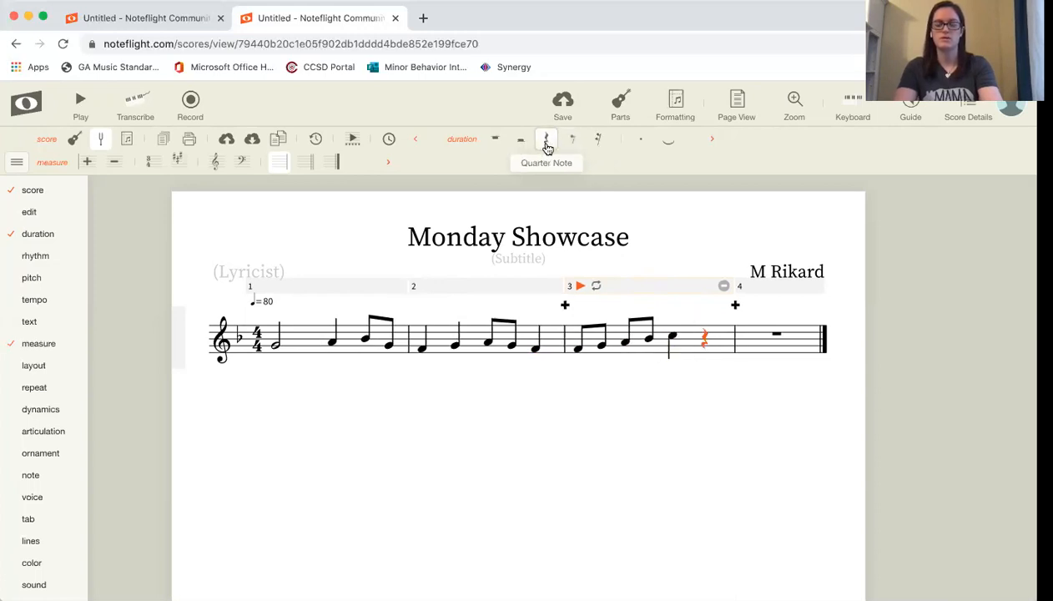
key(d)
Step: Enter the eighth notes C, B, A and G in the first half of the fourth measure
key(Right)
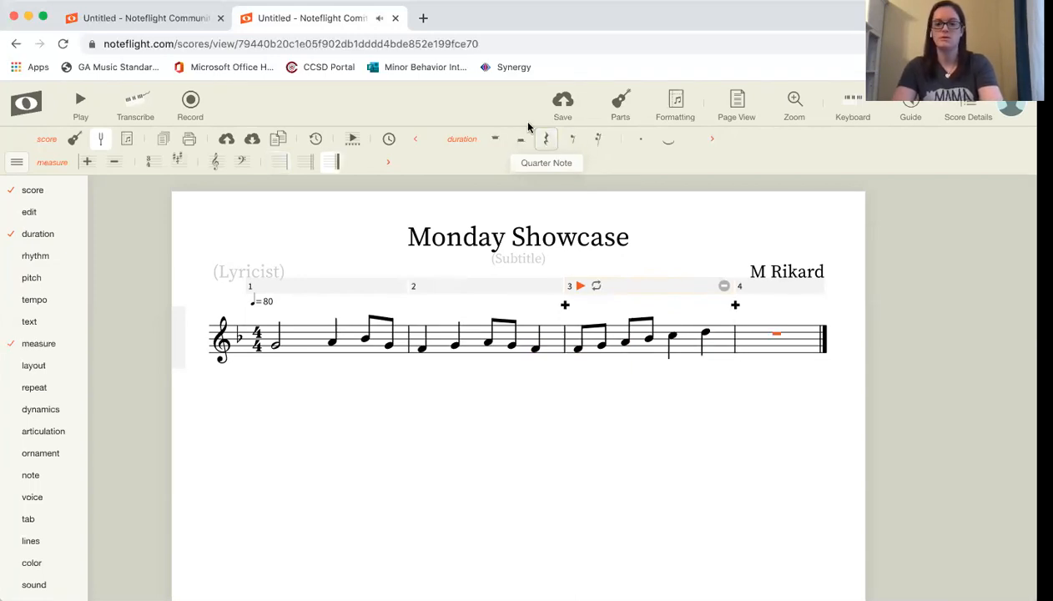
click(576, 141)
key(b)
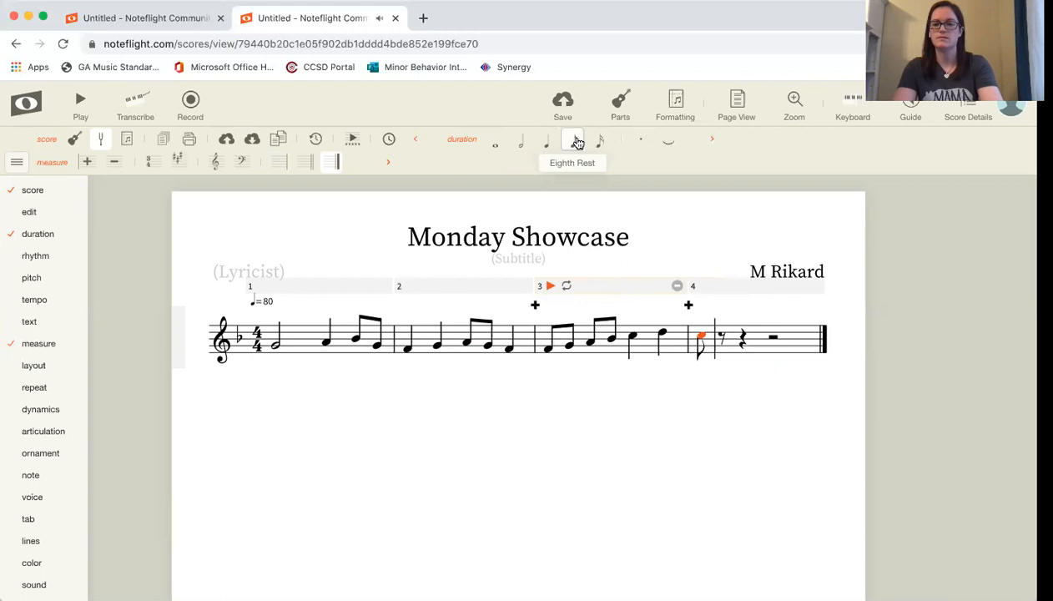
key(b)
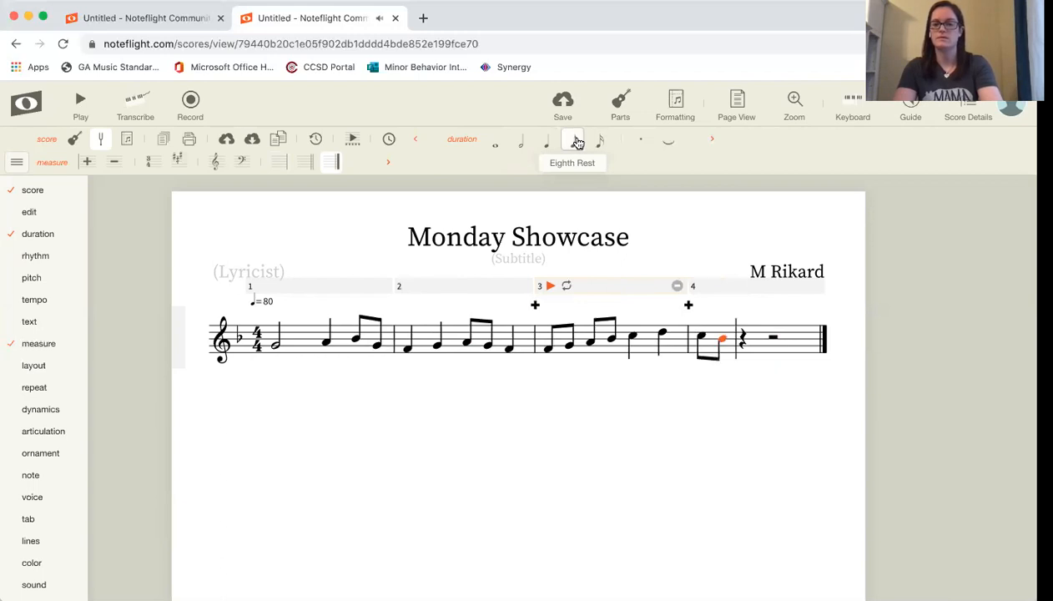
key(a)
key(g)
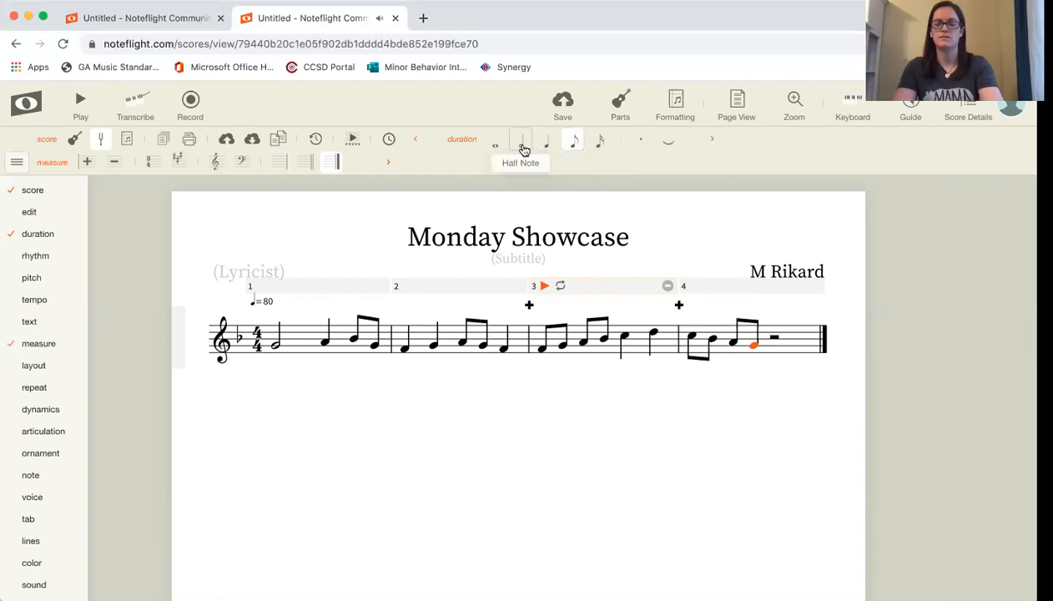
Step: Complete the fourth measure by replacing its half rest with a half-note F
key(Right)
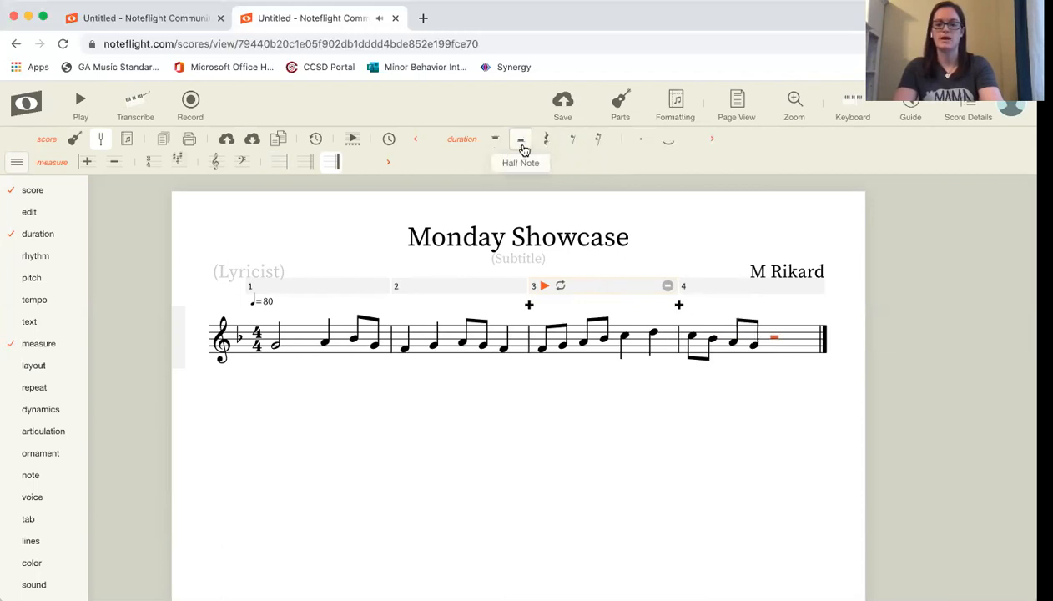
key(f)
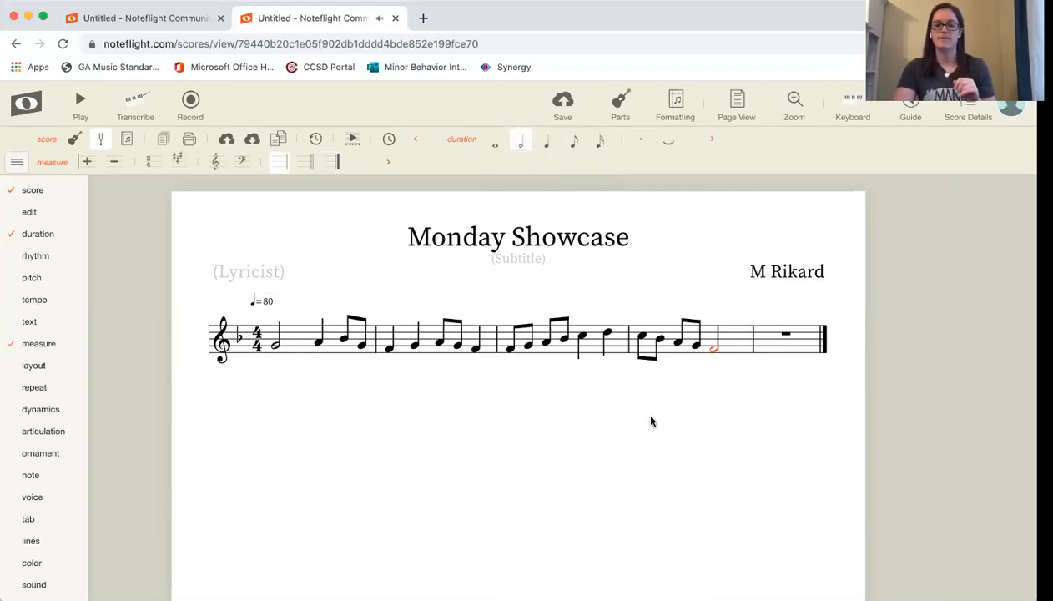
click(641, 409)
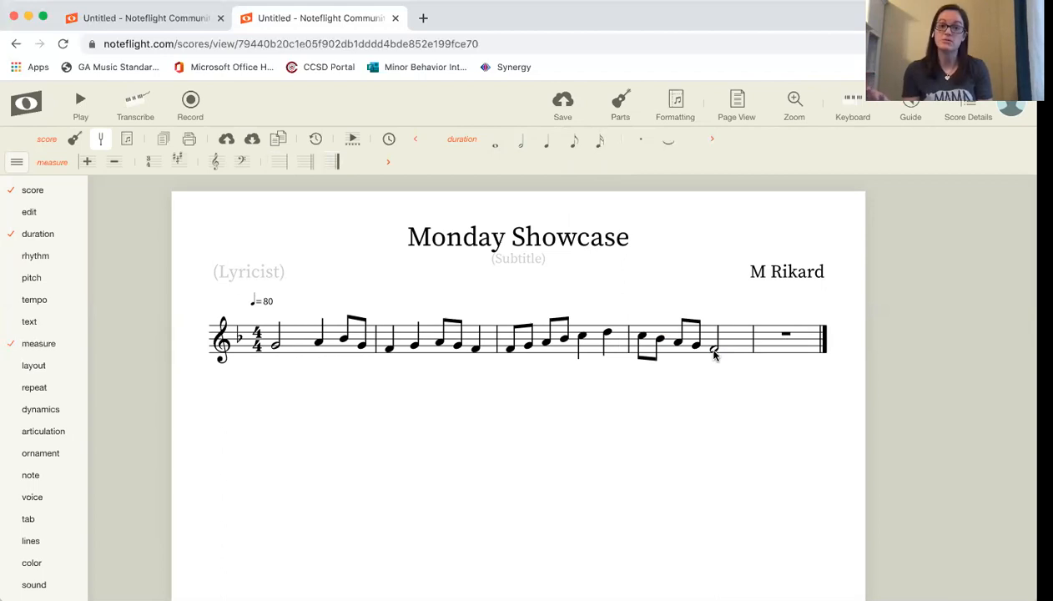
Step: Delete the empty fifth measure at the end of the staff
click(770, 342)
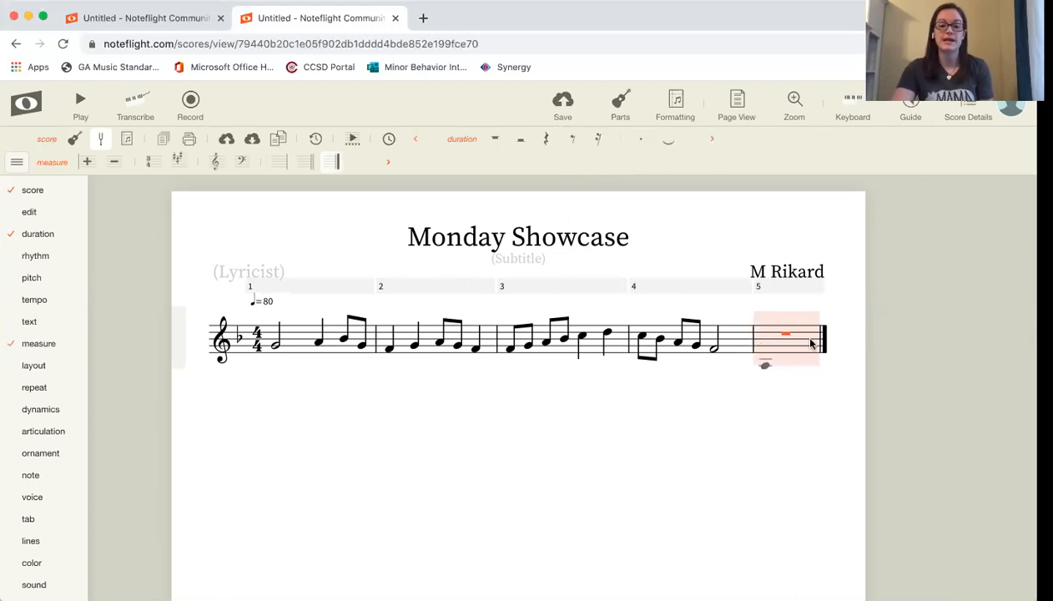
click(761, 400)
click(759, 337)
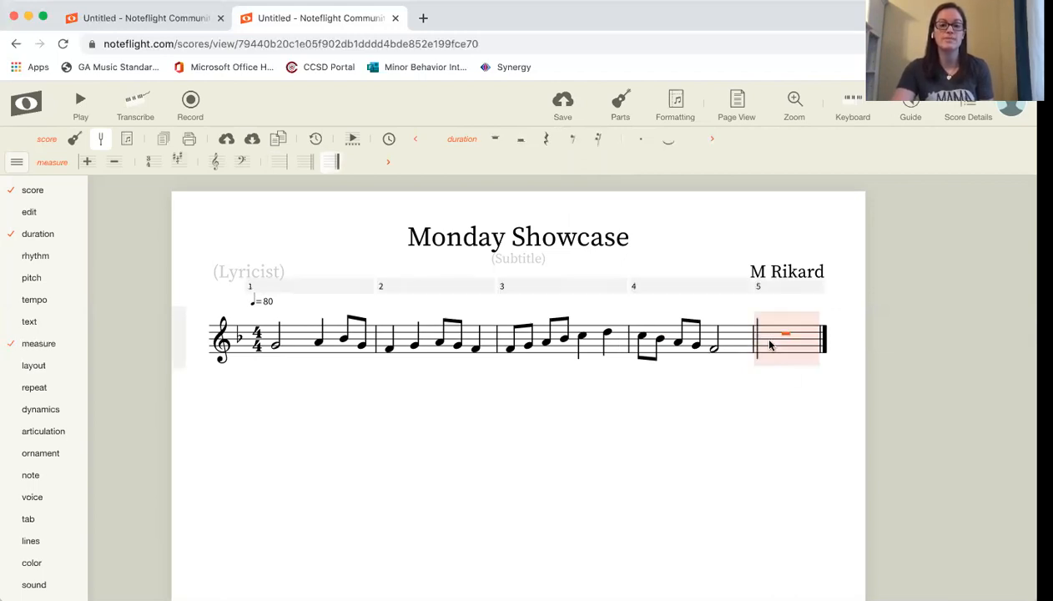
click(114, 166)
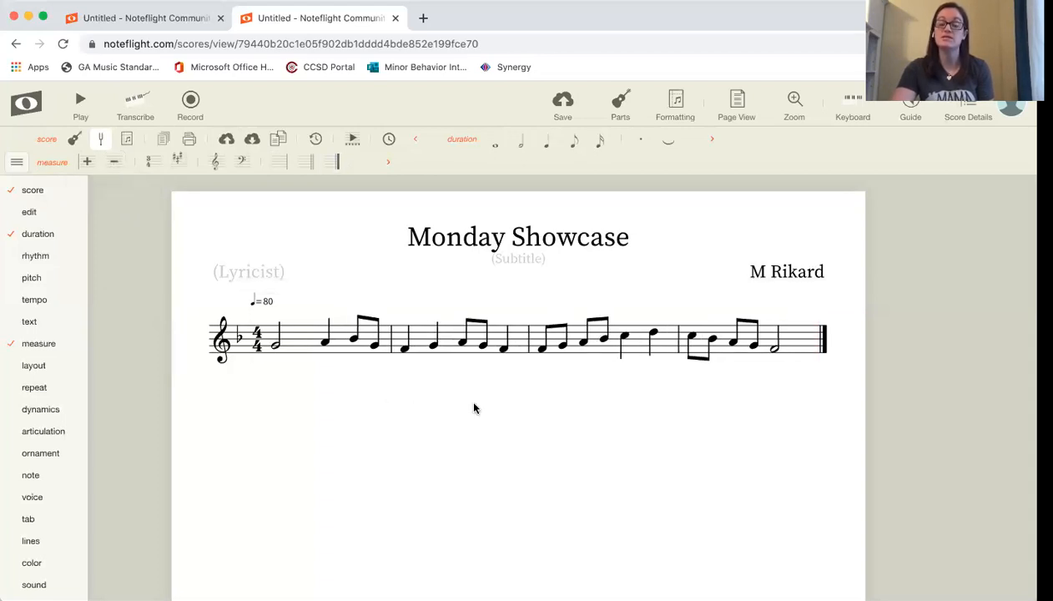
Step: Play back the four-measure Monday Showcase melody, return to editing and save the score
click(81, 105)
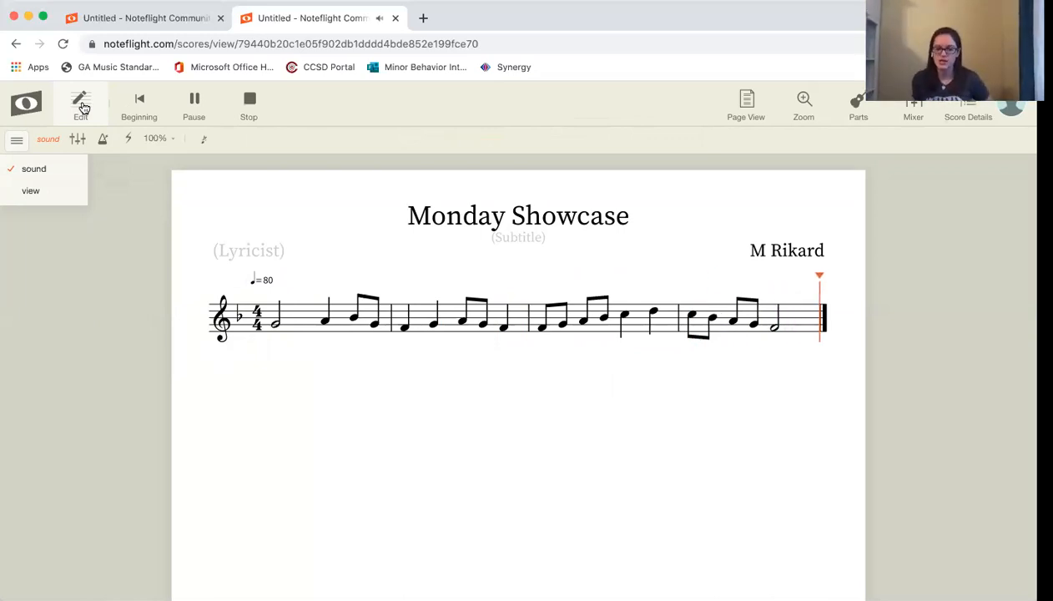
click(81, 104)
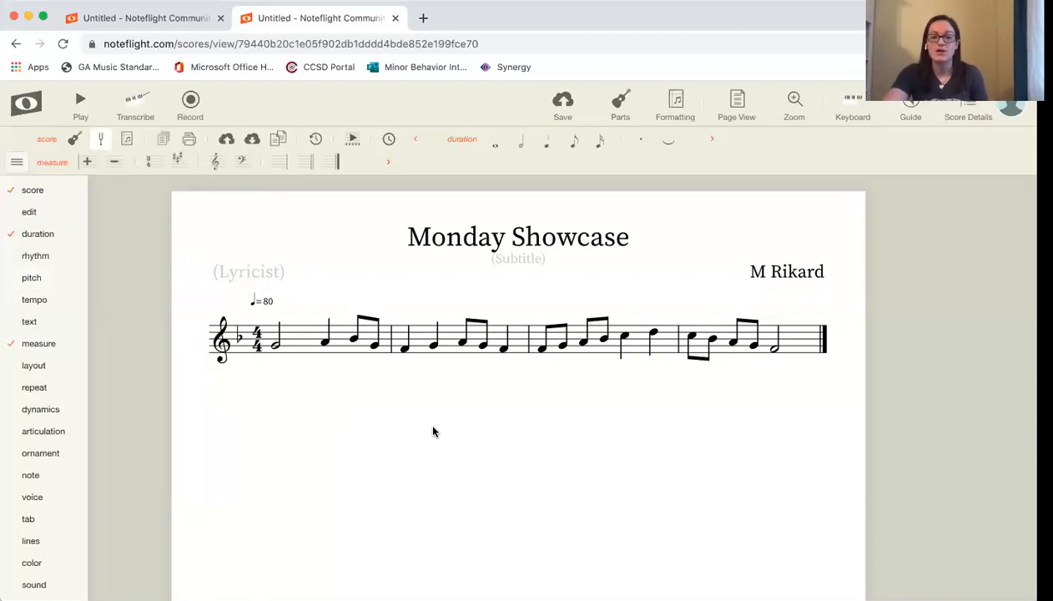
click(563, 102)
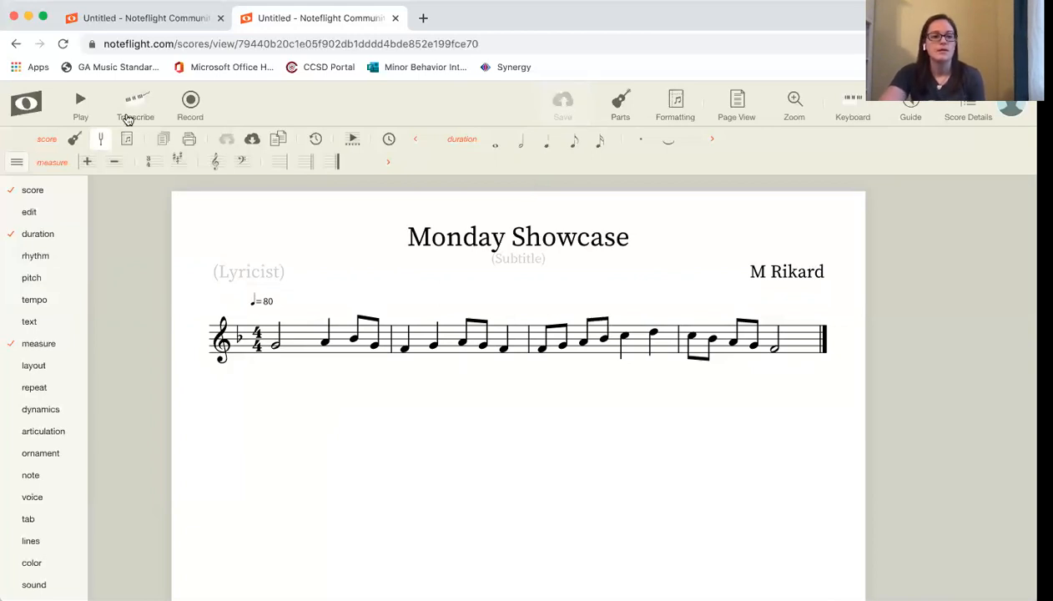
Step: Open the Melody score dated Apr 19, 2020 from My Scores and play a short part of it
click(34, 103)
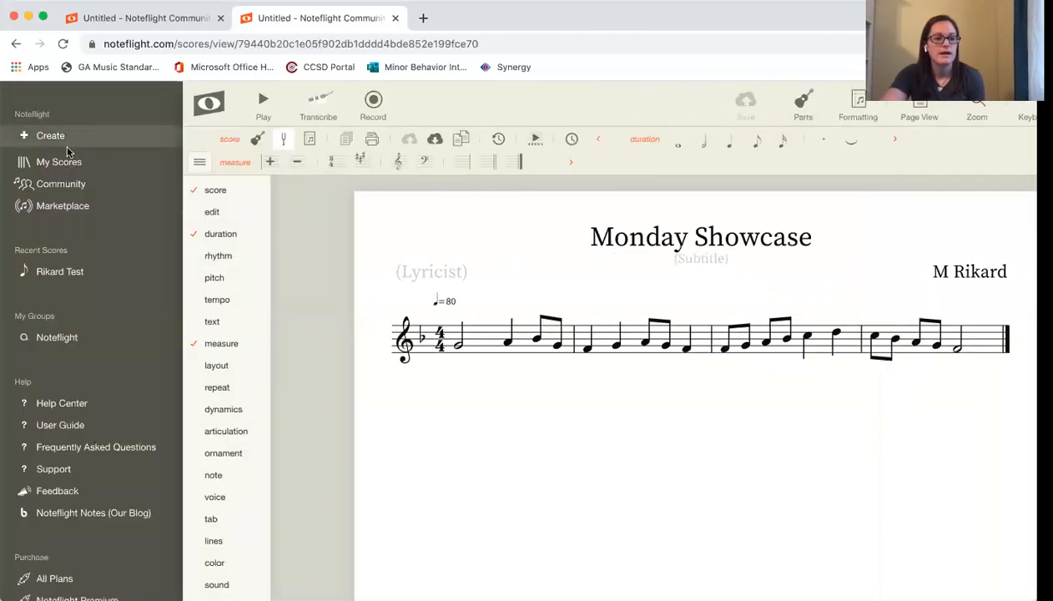
click(80, 161)
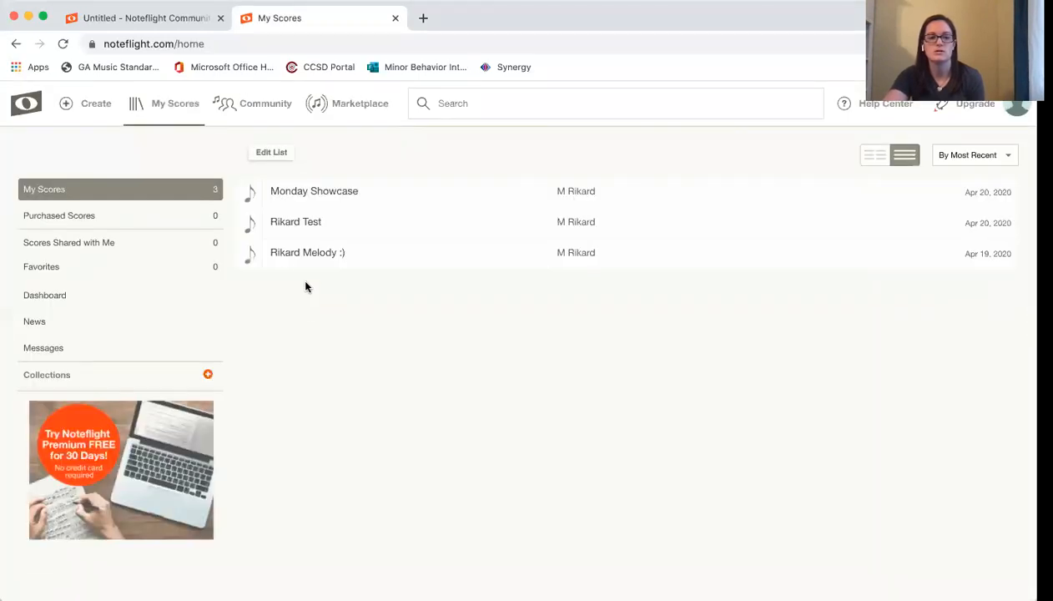
click(310, 257)
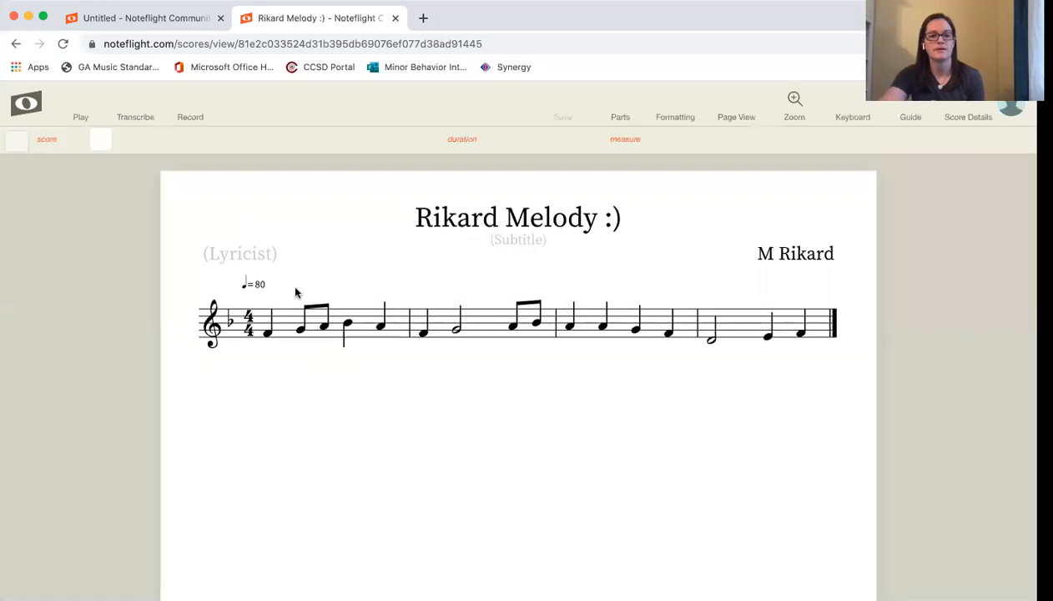
click(81, 100)
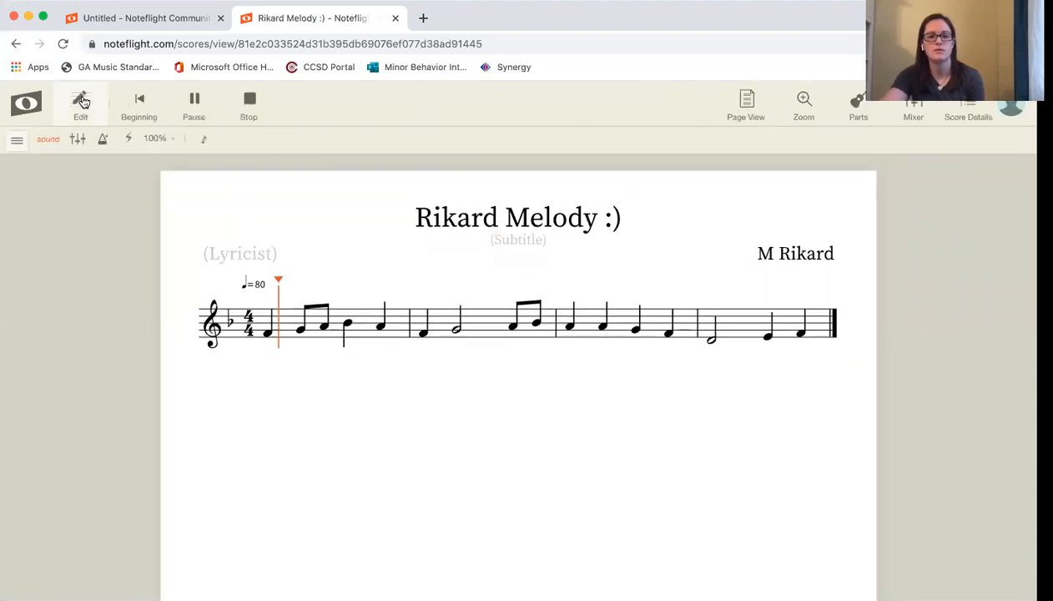
key(space)
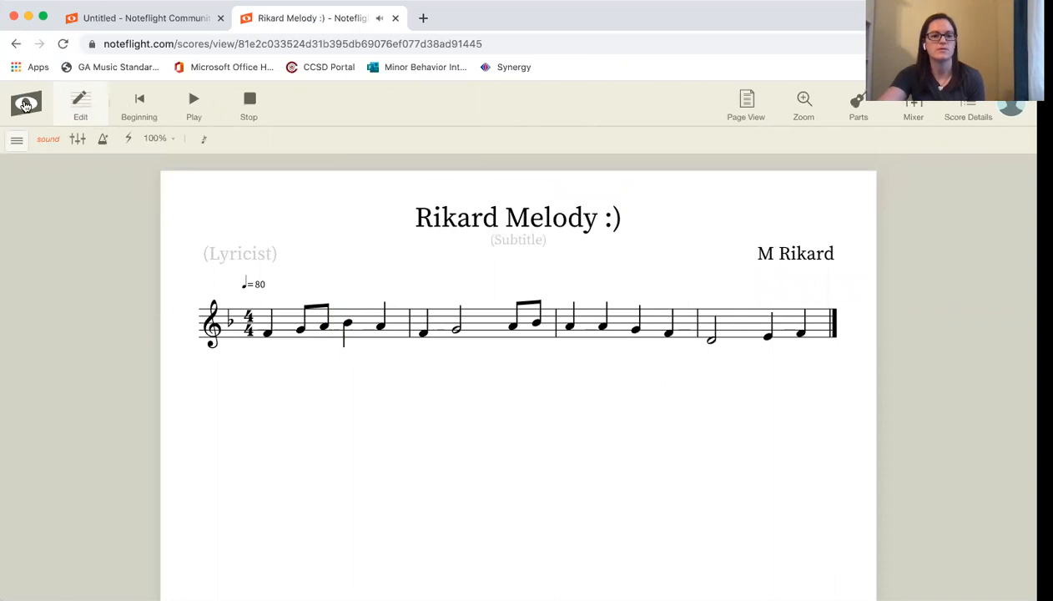
Step: Return to My Scores, open the two-staff Test score and play it back
click(26, 104)
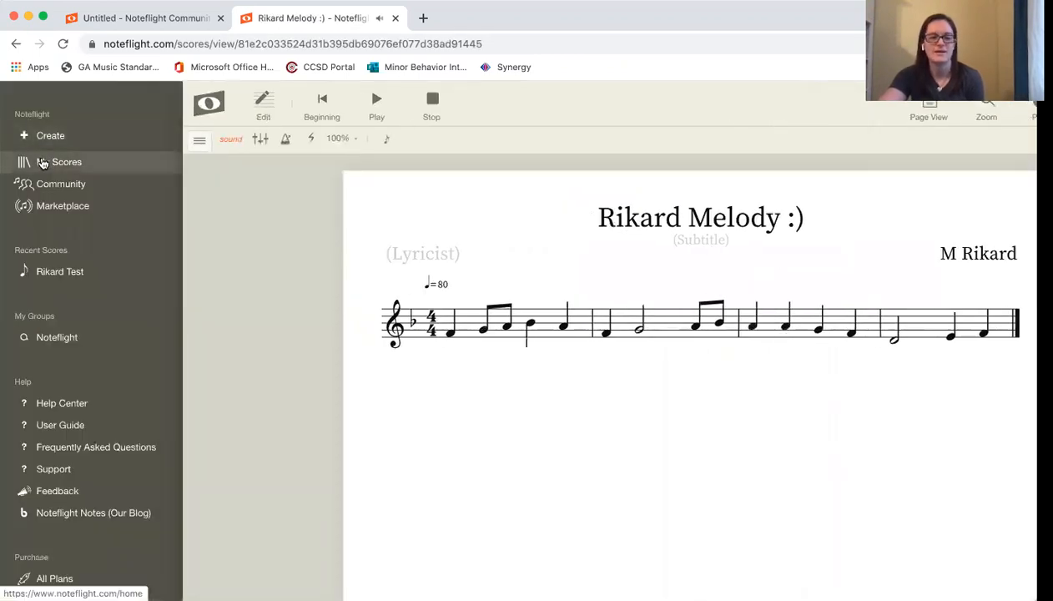
click(55, 161)
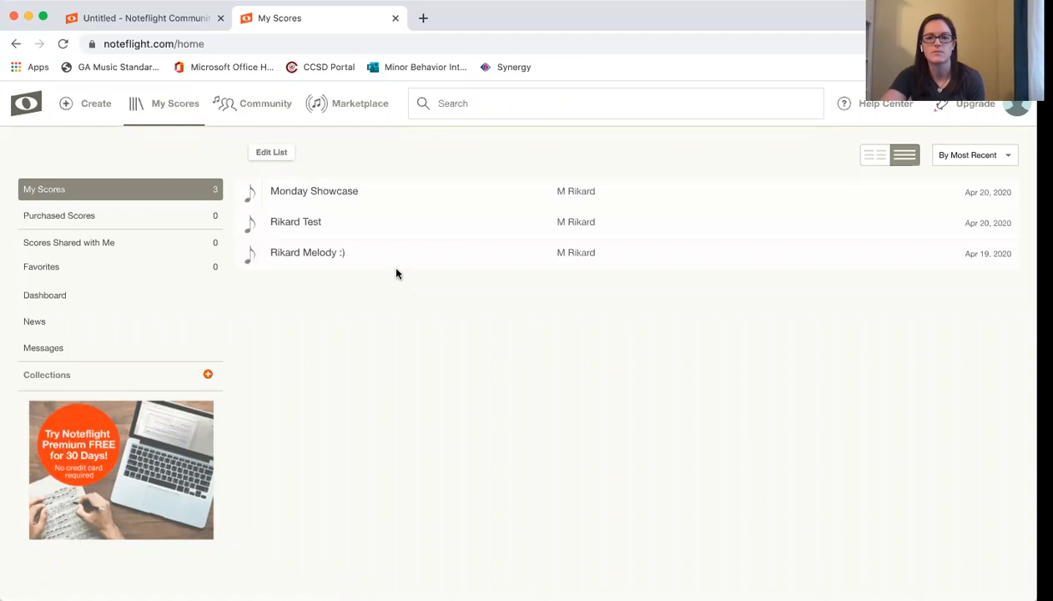
click(310, 228)
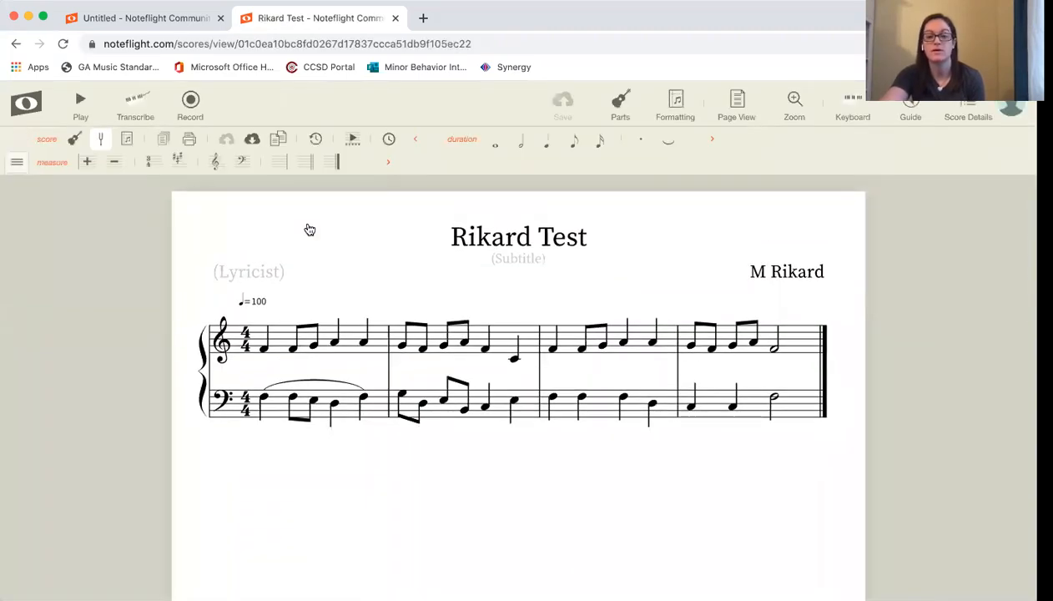
key(space)
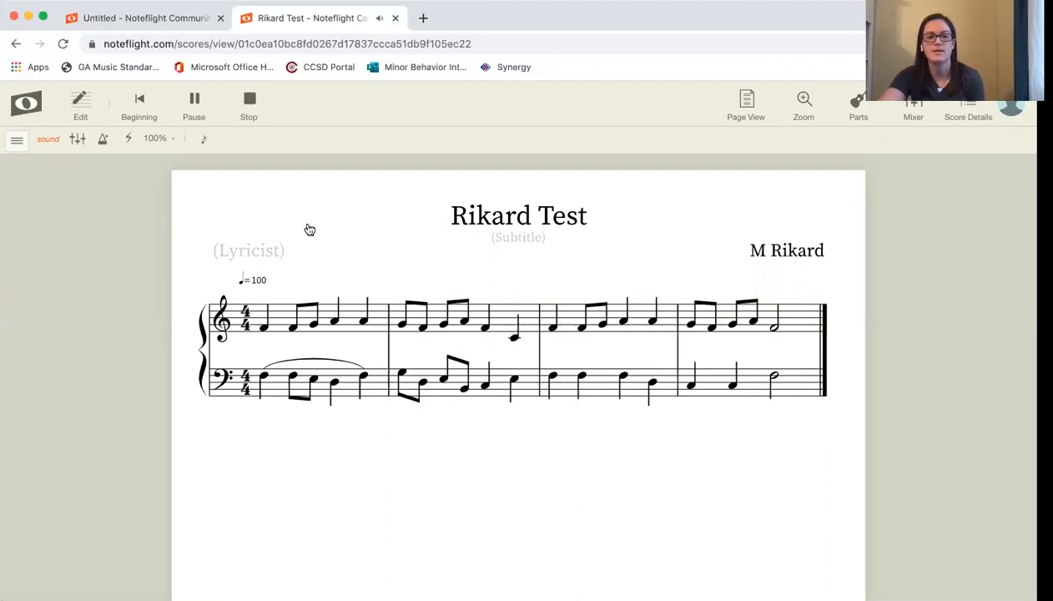
click(28, 107)
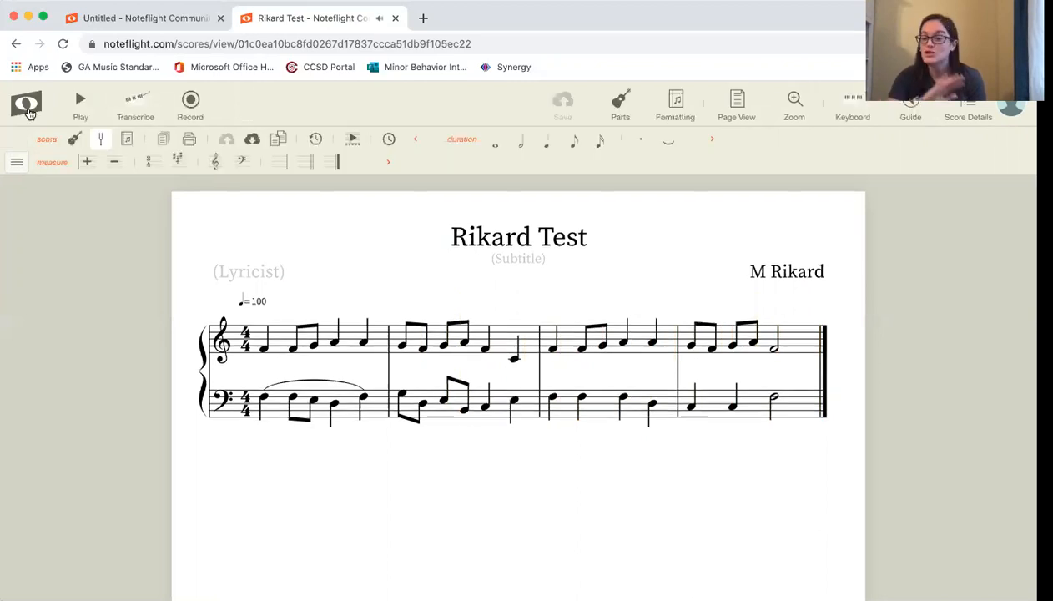